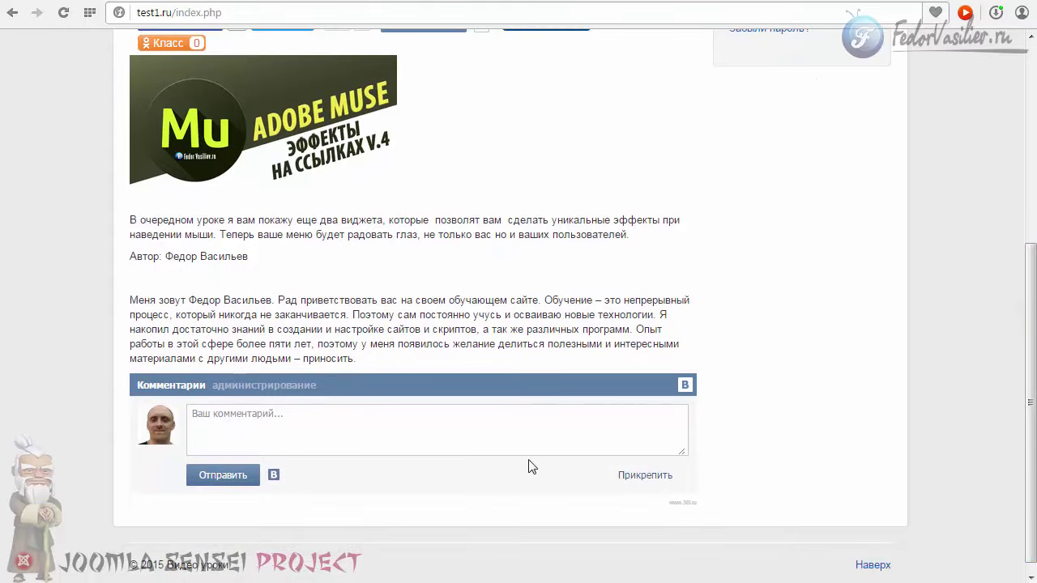
left_click(295, 436)
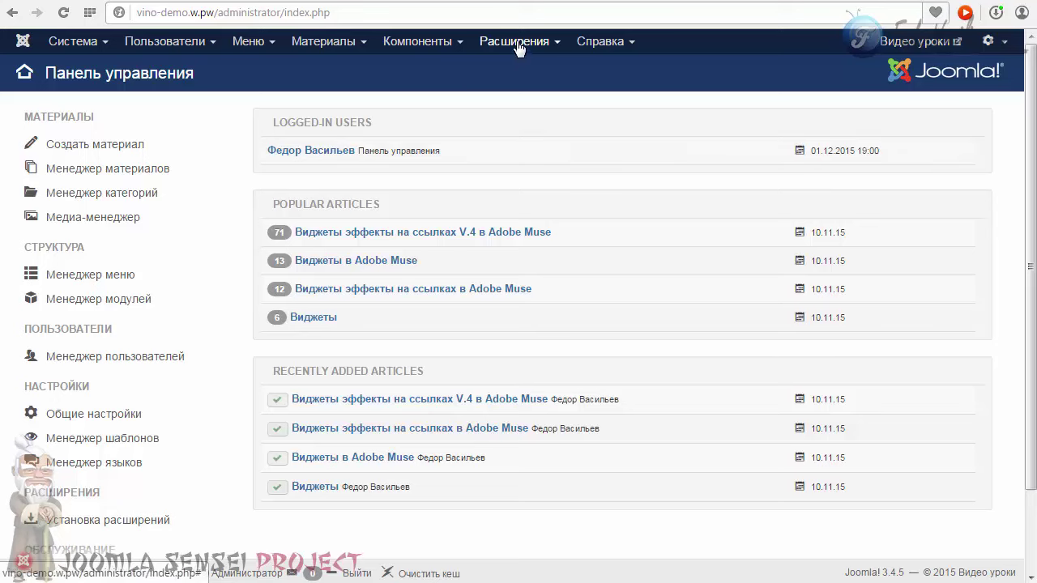
Upload and install the extension package pkg_jlvkcomments_v1.8_j2.5_j3.0.zip
left_click(514, 41)
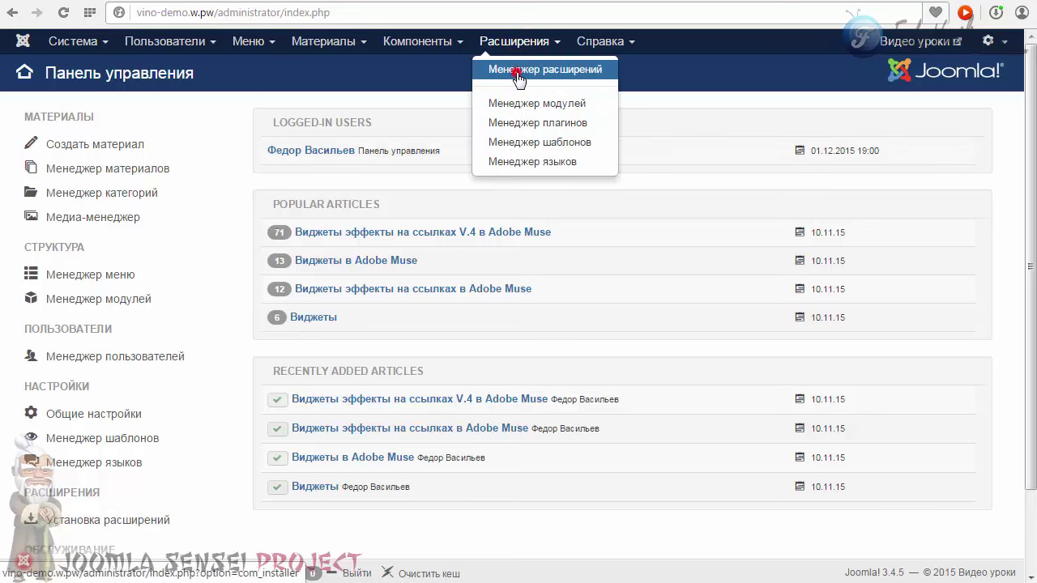
left_click(519, 71)
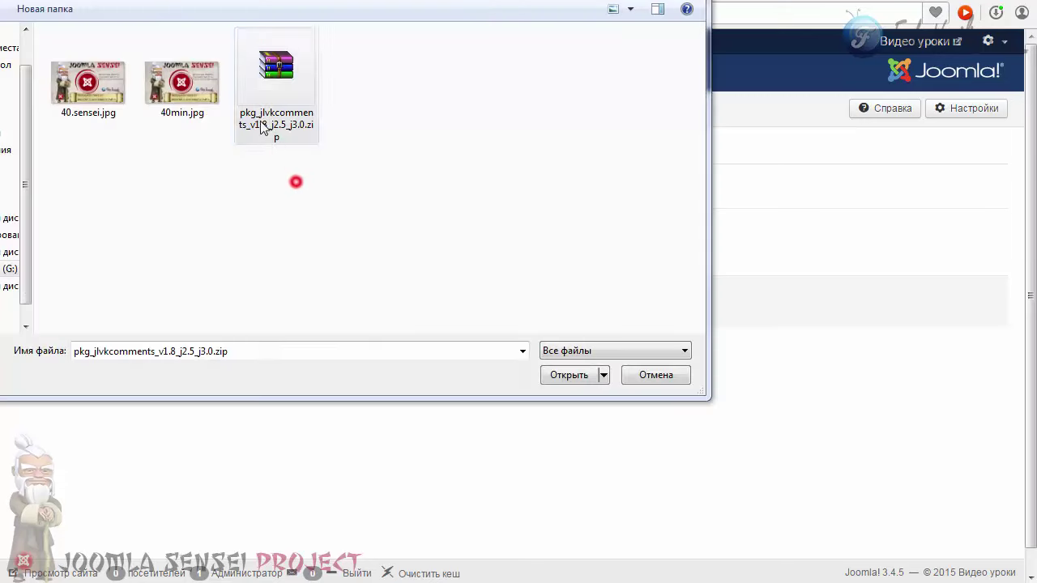
left_click(568, 374)
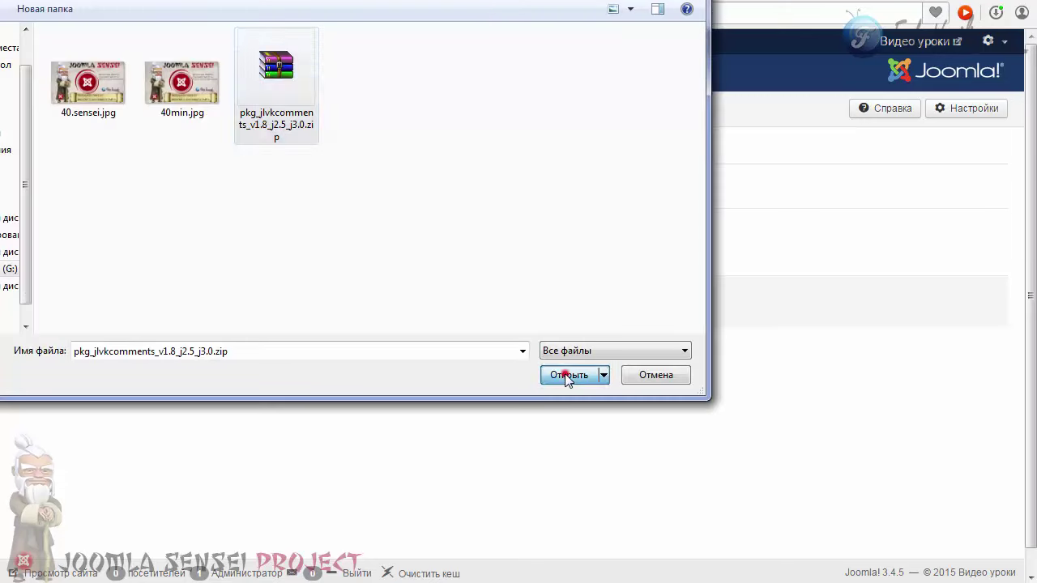
left_click(412, 303)
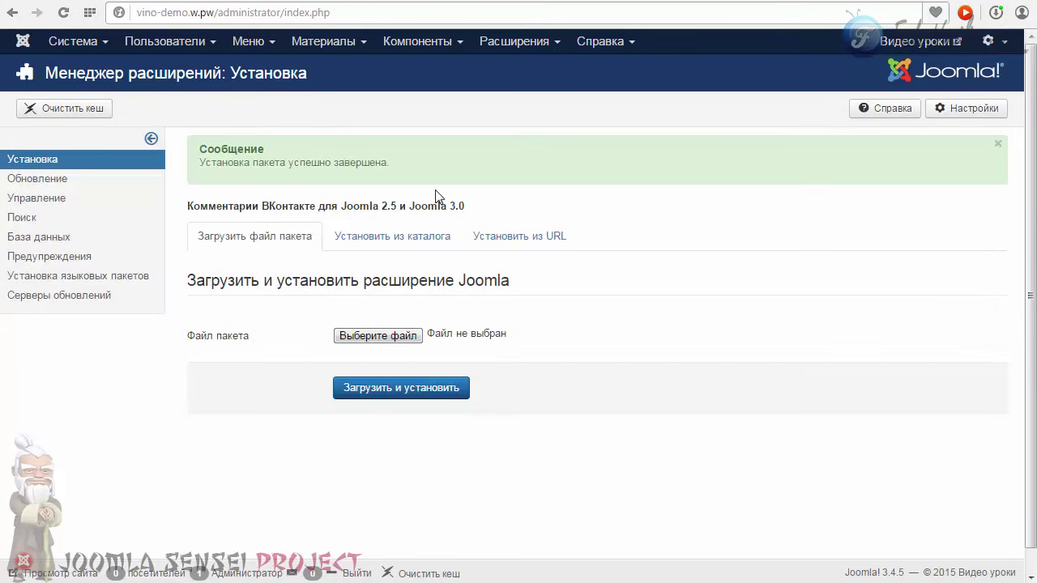
Open the plugin manager and list the plugins by ID in descending order
left_click(516, 47)
left_click(535, 123)
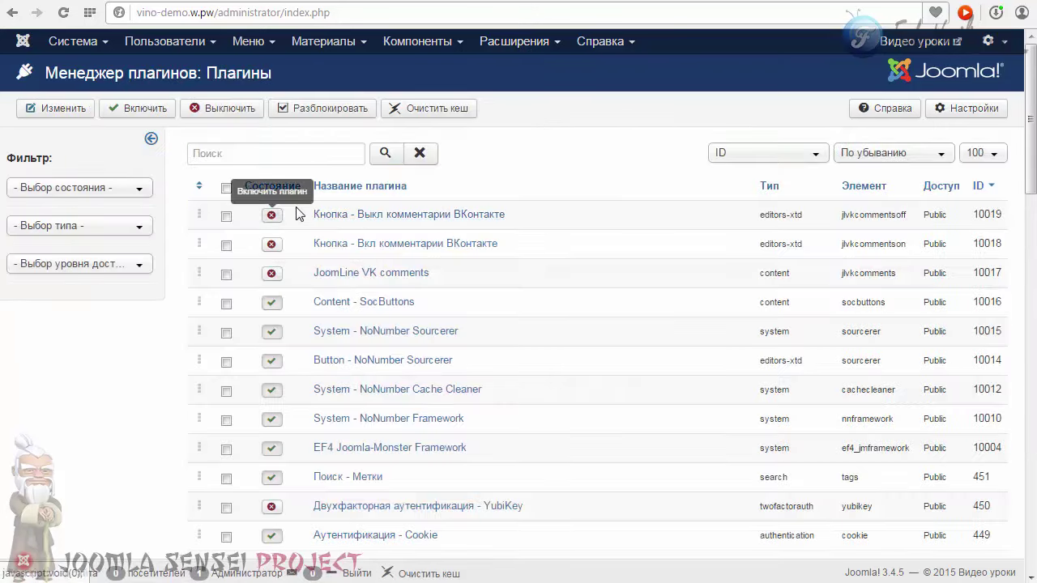
left_click_drag(305, 207, 481, 287)
left_click(481, 278)
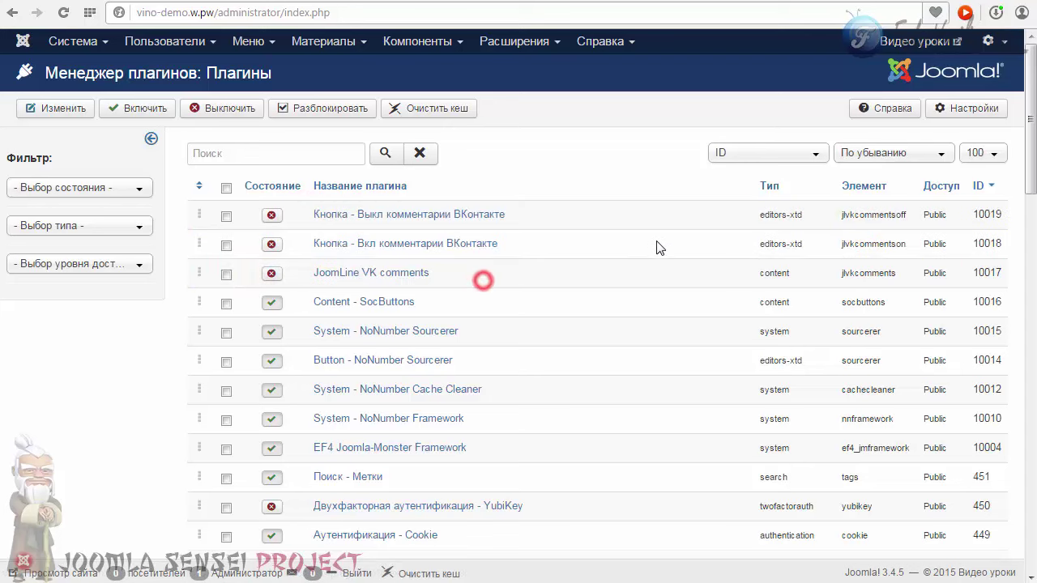
left_click(981, 185)
left_click(978, 187)
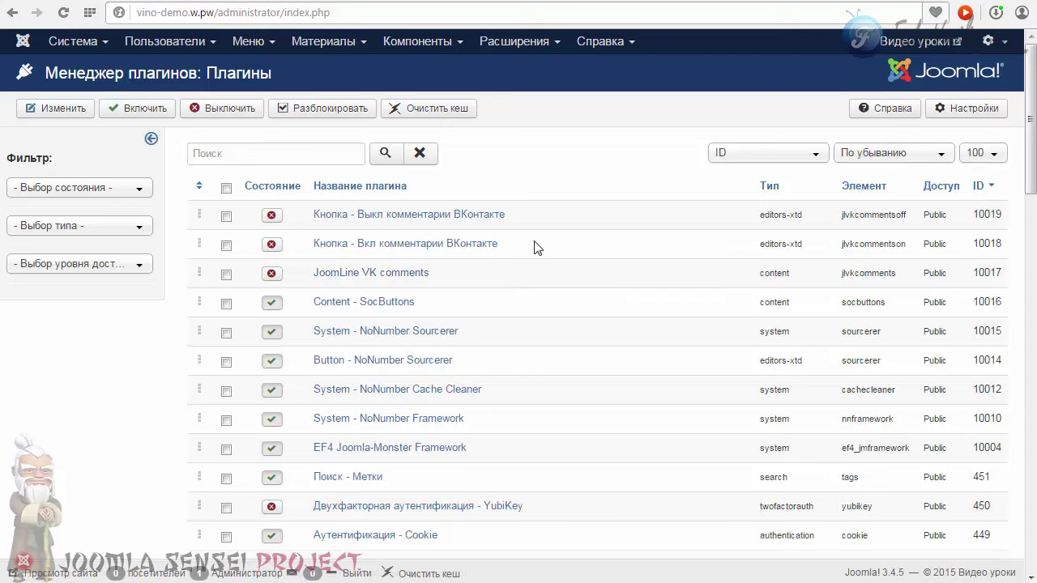
Enable the JoomLine VK comments plugin and the two button plugins for switching ВКонтакте comments on and off
left_click_drag(534, 247, 350, 220)
left_click(446, 276)
left_click_drag(473, 275, 340, 276)
left_click(456, 270)
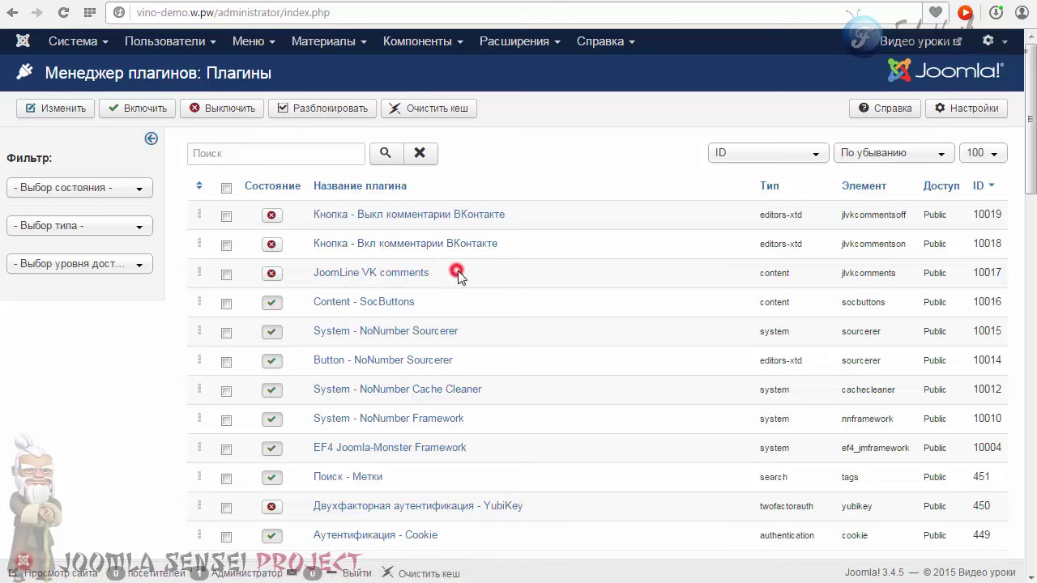
left_click(226, 274)
left_click(227, 245)
left_click(227, 217)
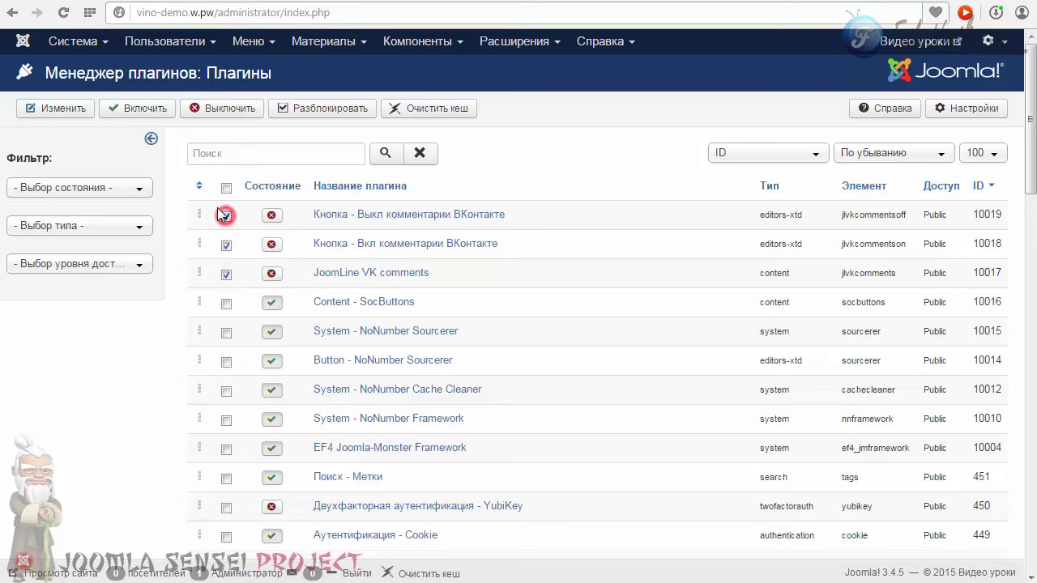
left_click(134, 107)
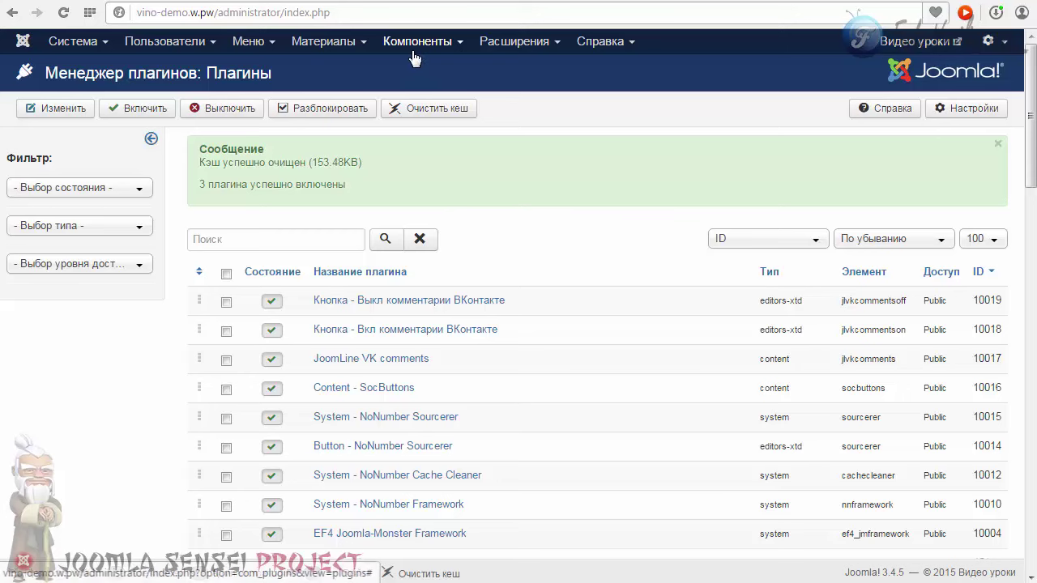
Open the JoomLine VK comments plugin settings and check the field for the site's api ID
left_click(355, 358)
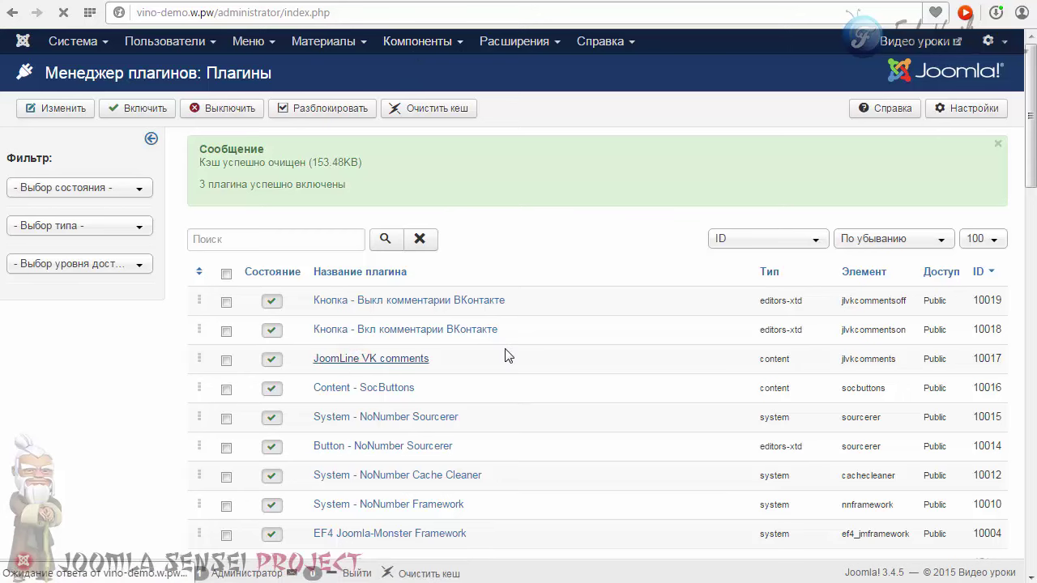
scroll(1011, 283, "down", 1)
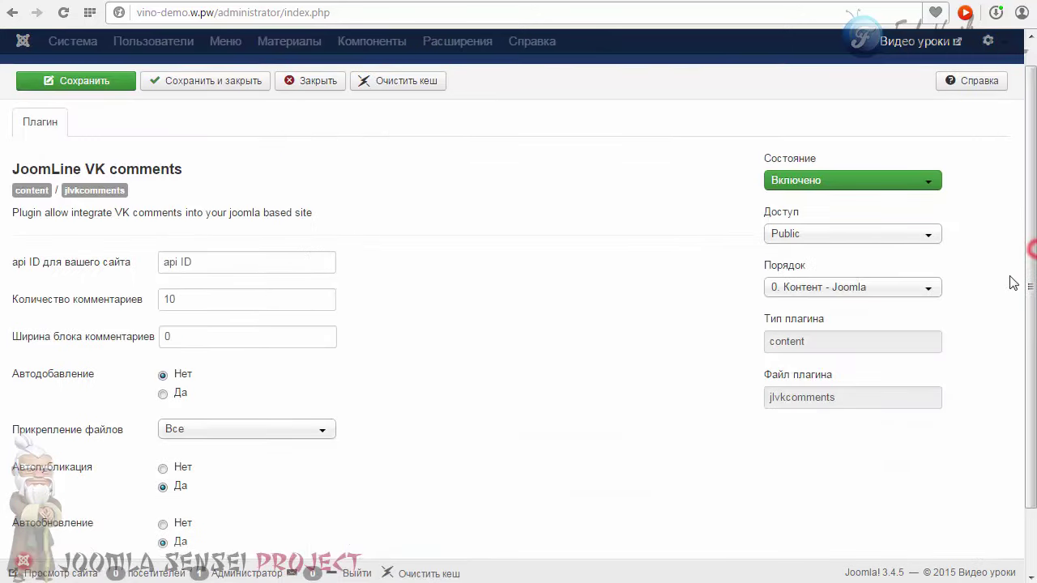
triple_click(208, 262)
left_click(437, 286)
Switch to the ВКонтакте page in the browser and open the developer site at vk.com/dev
key("ctrl+Tab")
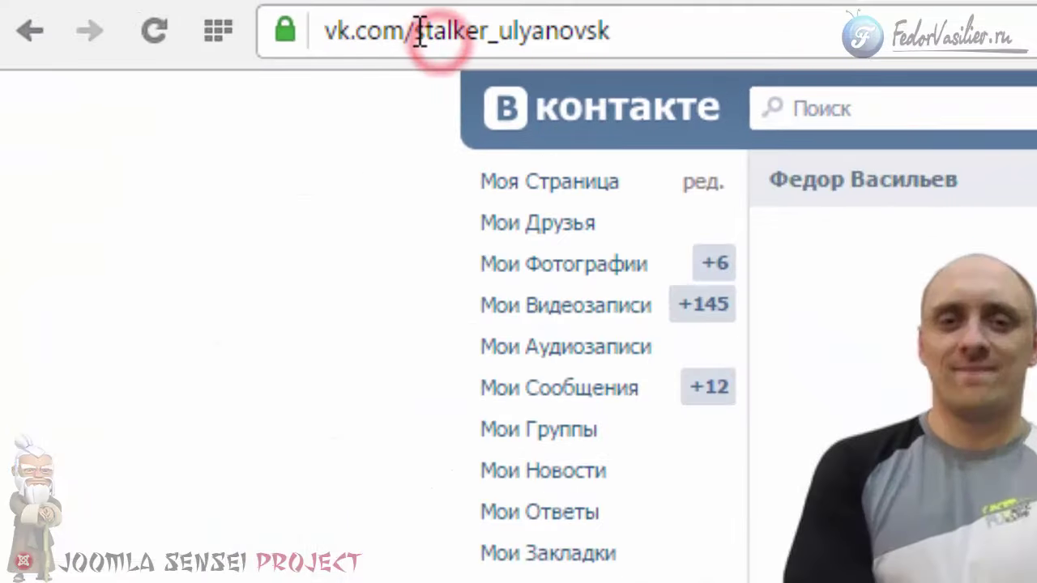
double_click(170, 13)
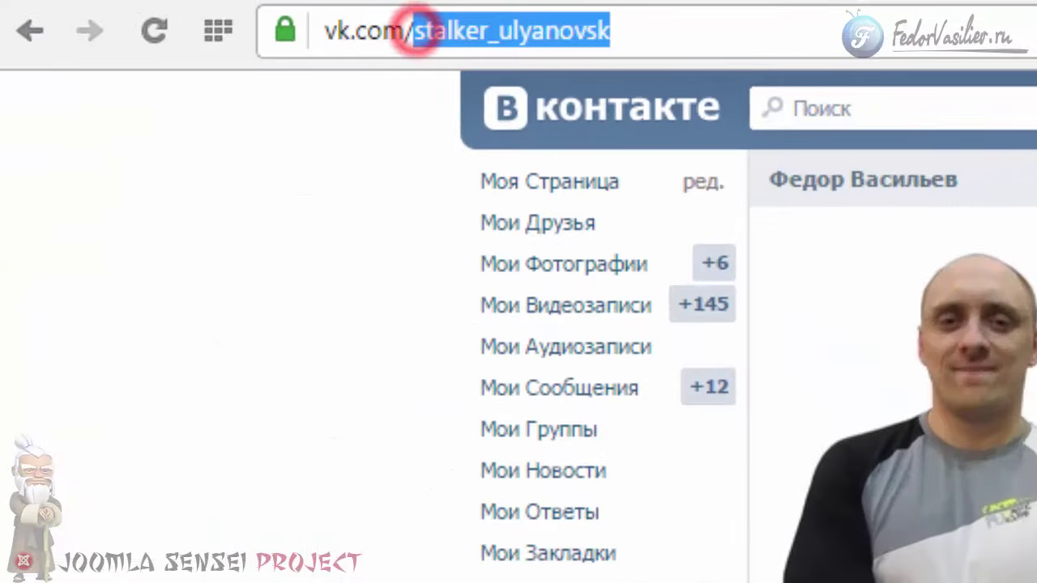
key("BackSpace")
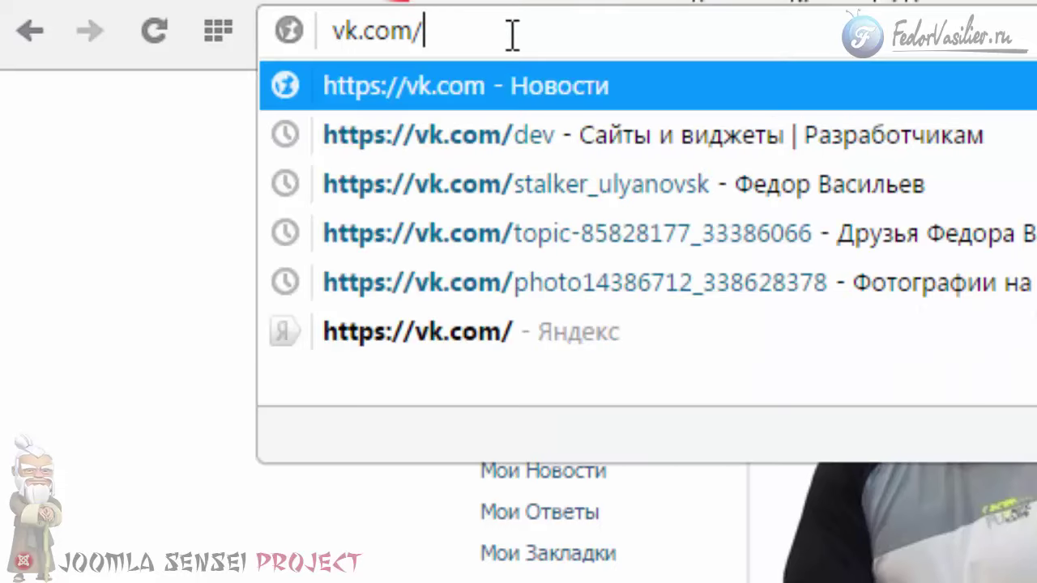
left_click(528, 139)
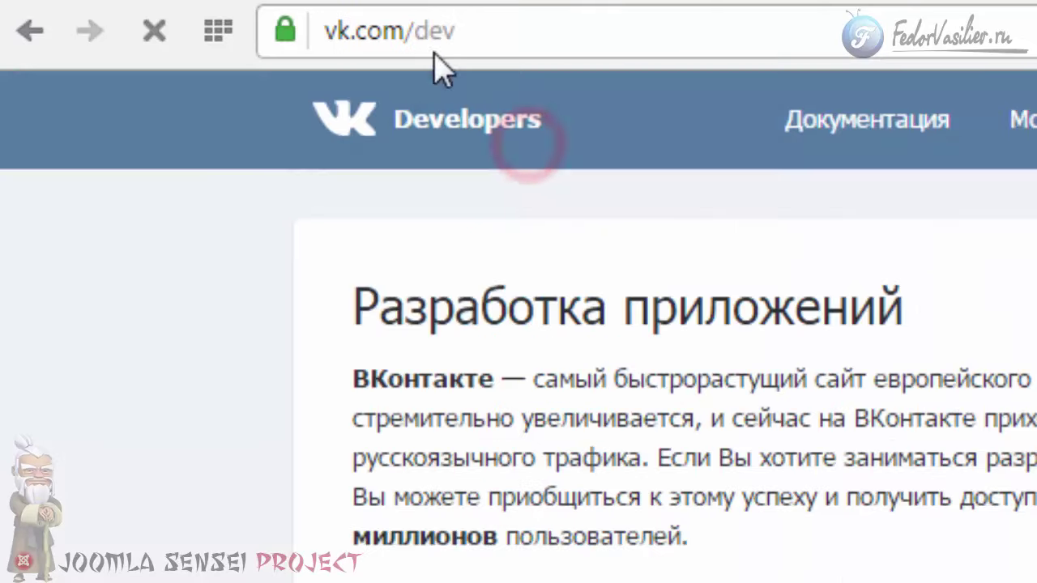
double_click(475, 33)
left_click(514, 28)
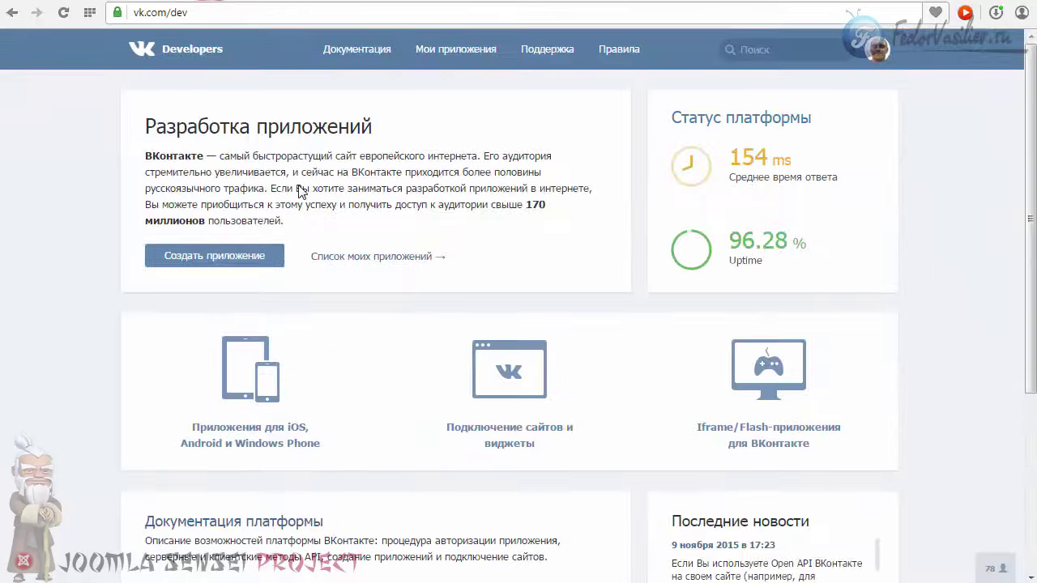
Go to the section on connecting sites and widgets and open the Комментарии widget page
scroll(867, 503, "down", 3)
scroll(867, 502, "up", 2)
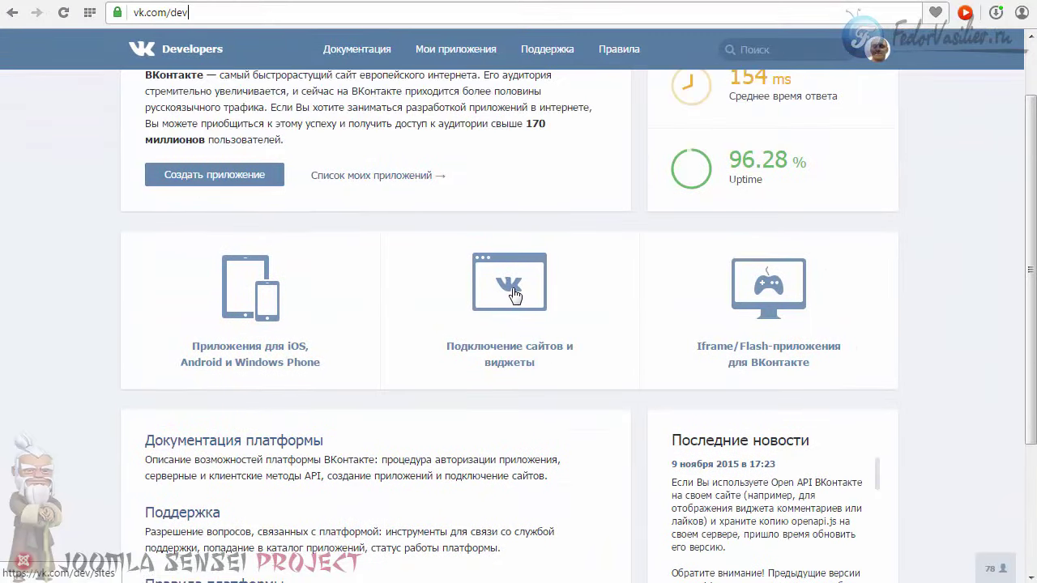
left_click(514, 296)
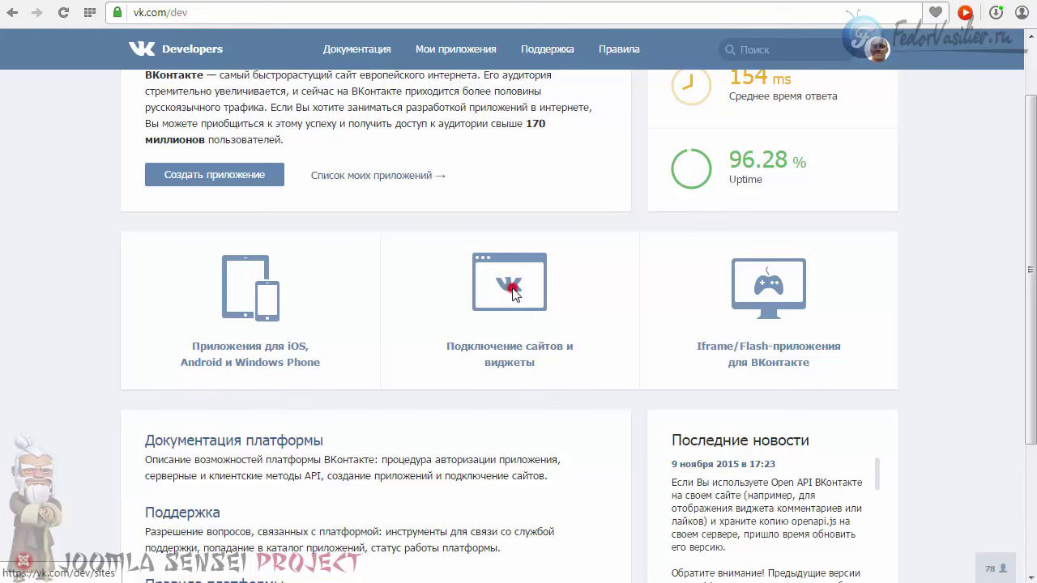
scroll(517, 292, "down", 2)
scroll(518, 289, "up", 1)
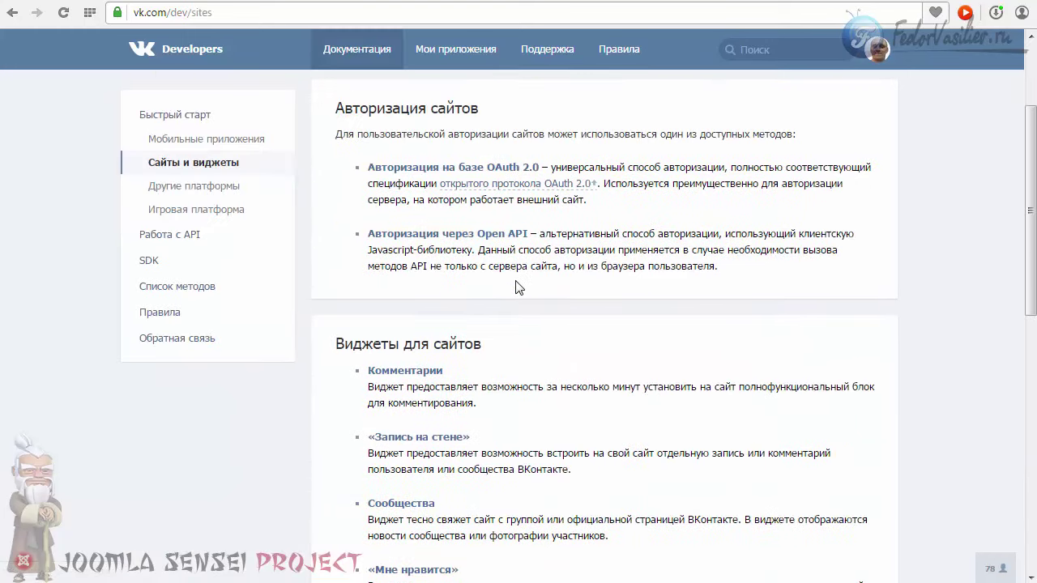
scroll(518, 288, "down", 2)
left_click(390, 204)
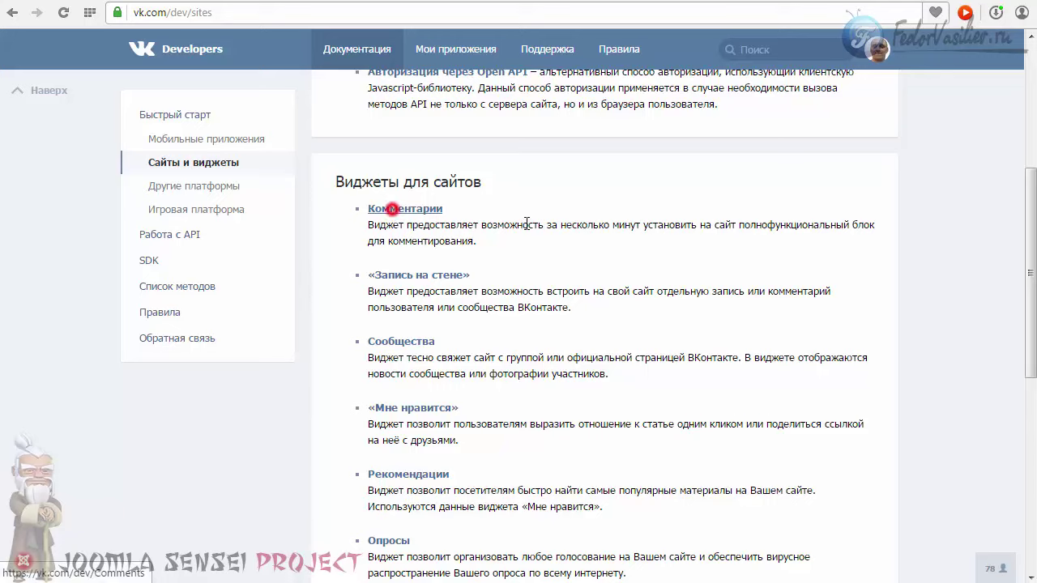
Choose to connect a new site for the comments widget and name it demo2
scroll(537, 224, "down", 3)
left_click(613, 242)
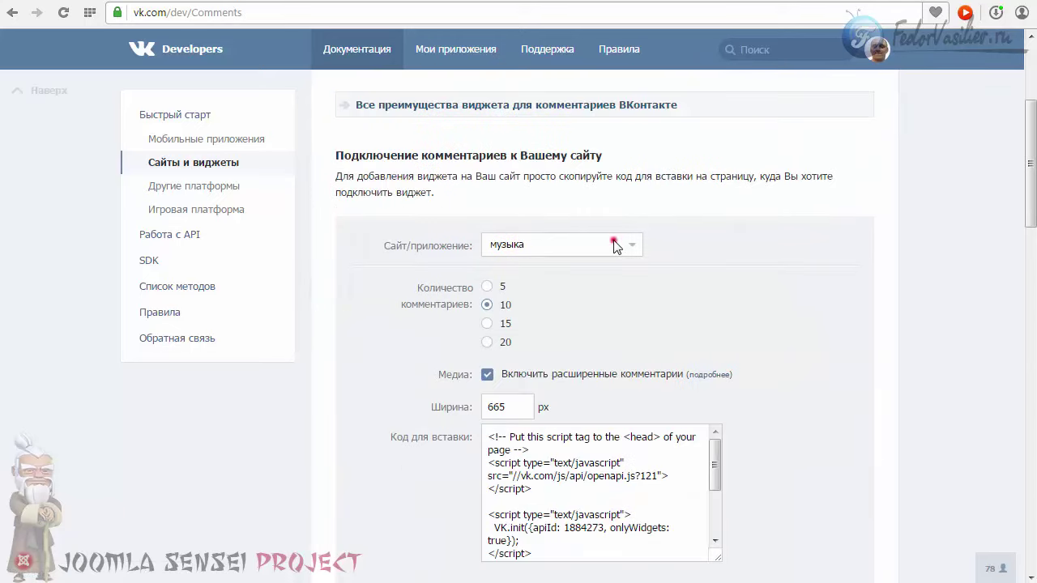
left_click(550, 269)
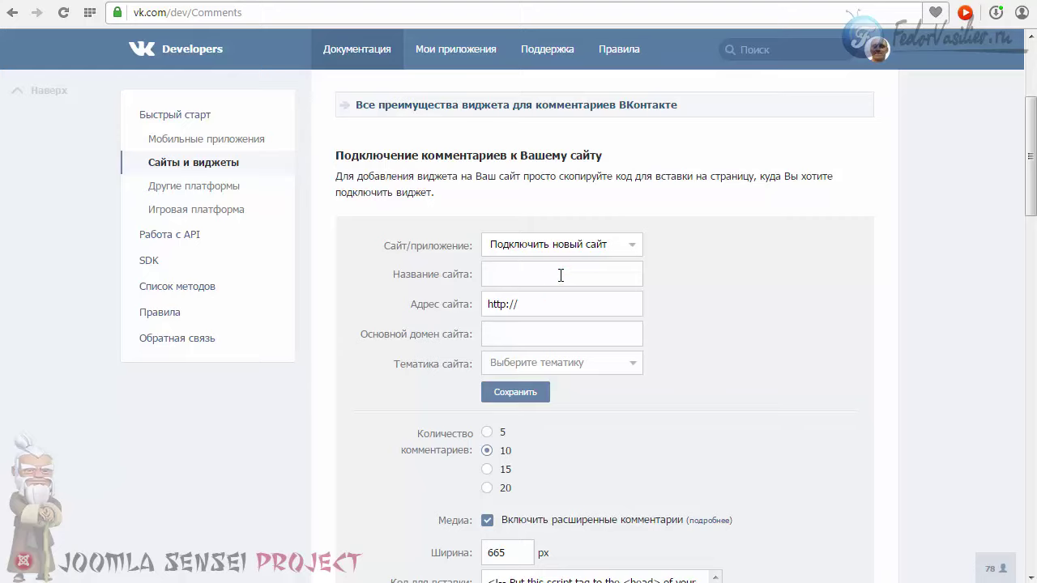
key("BackSpace")
key("BackSpace")
type("demo2")
double_click(532, 303)
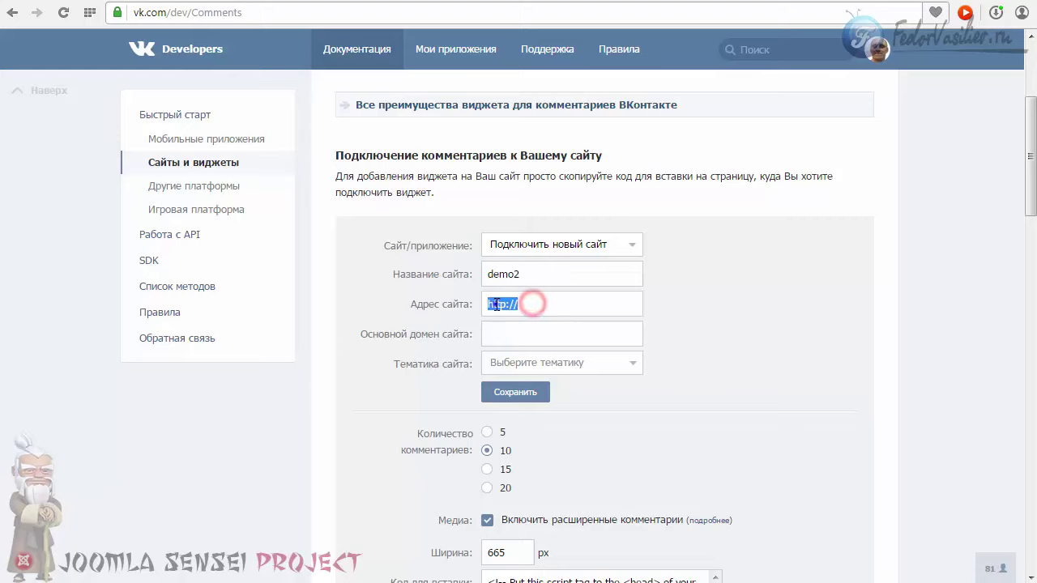
right_click(497, 303)
left_click(527, 394)
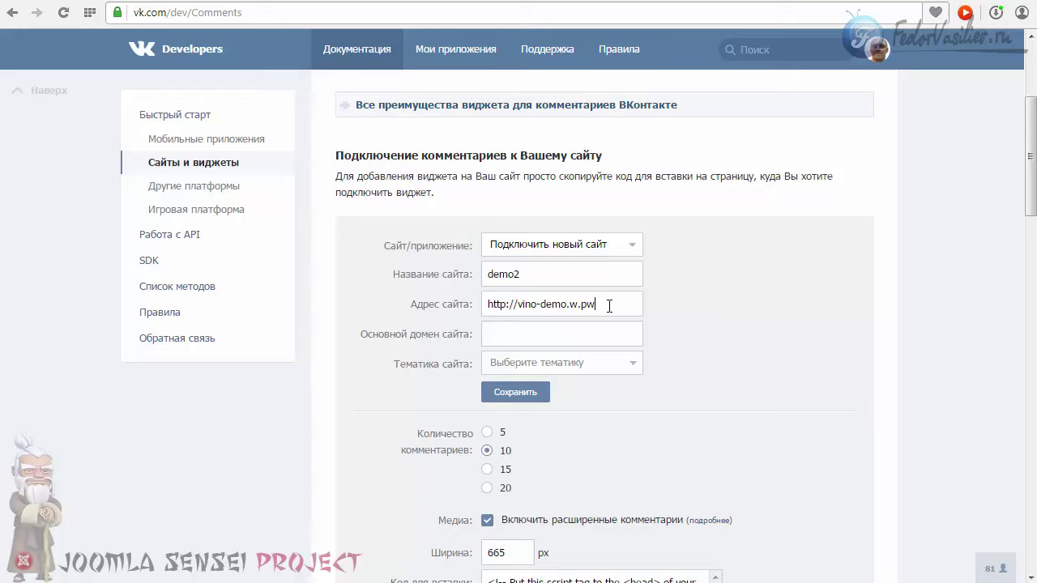
left_click_drag(610, 304, 519, 305)
right_click(531, 305)
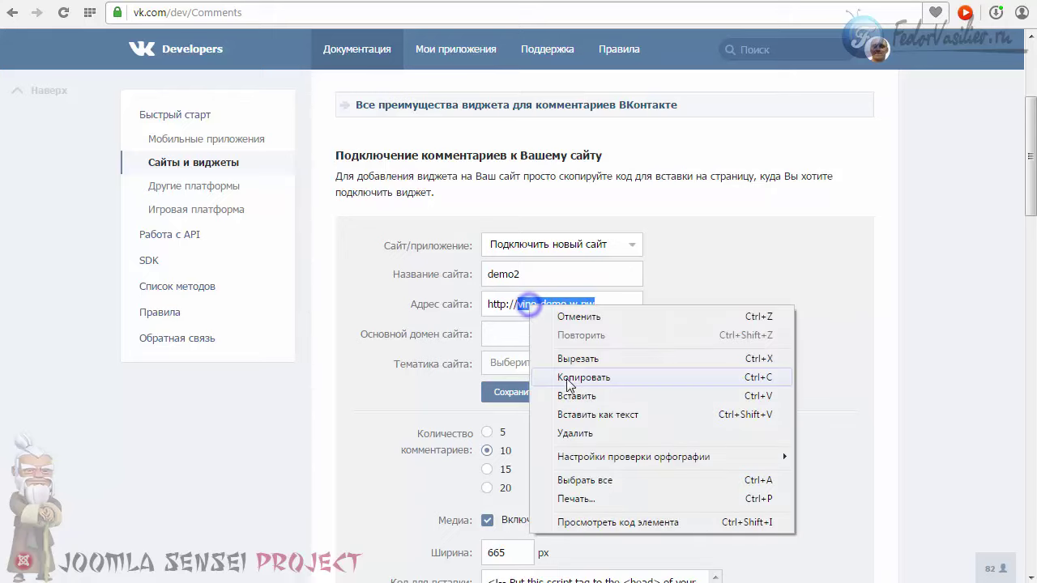
left_click(571, 379)
left_click(521, 334)
right_click(505, 334)
left_click(544, 427)
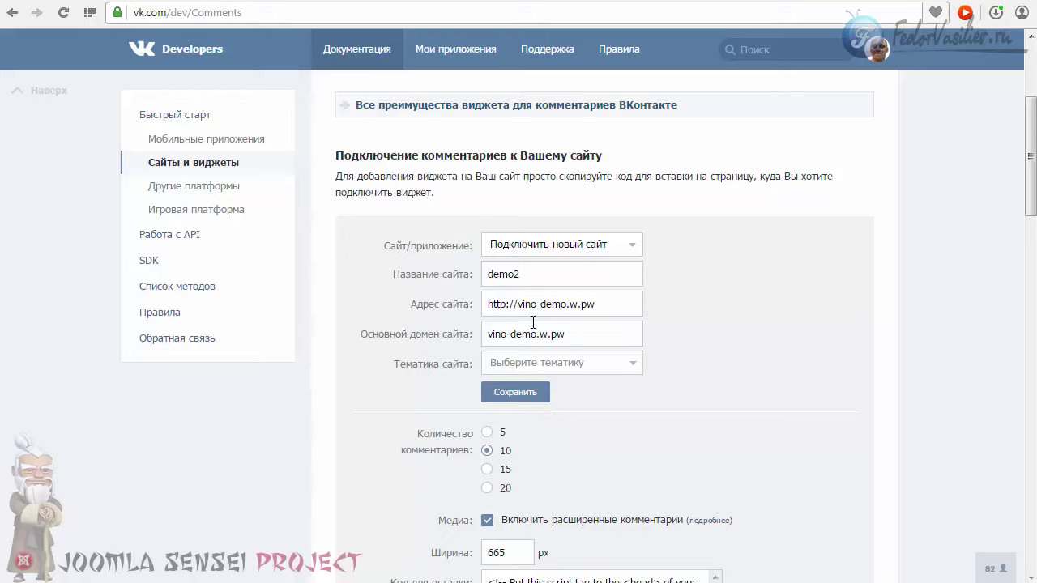
Check the address and domain entries and set the site topic to Бизнес
triple_click(577, 335)
left_click(522, 333)
double_click(517, 304)
left_click(523, 302)
left_click(553, 361)
left_click(518, 457)
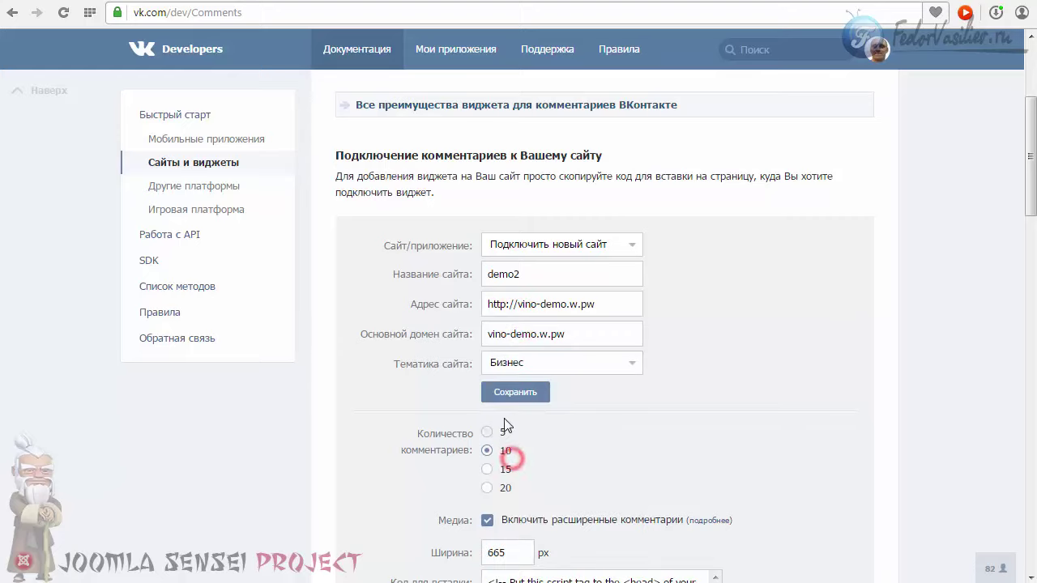
Save the new site and submit the verification code from the captcha picture
left_click(506, 393)
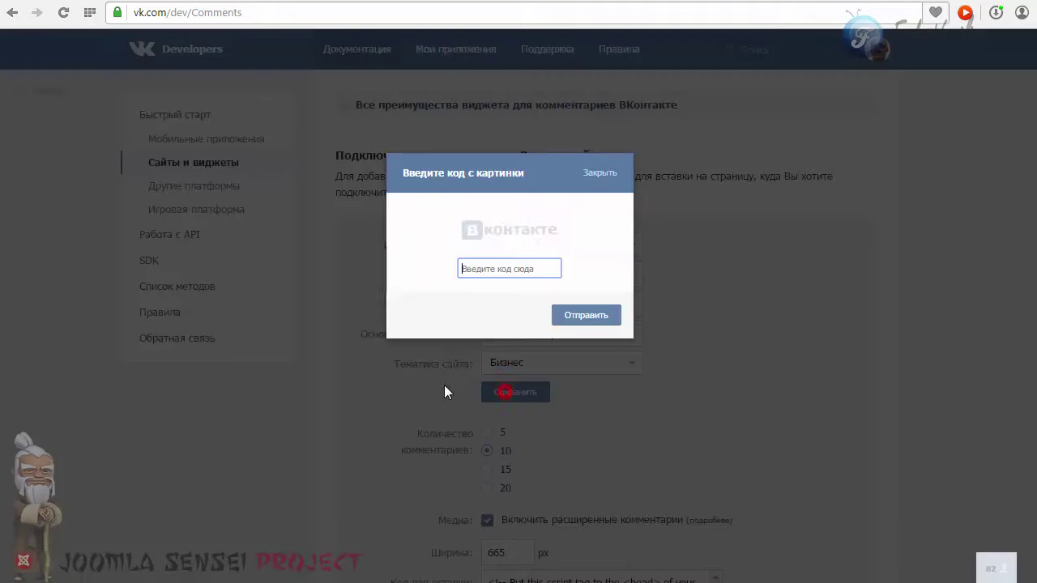
left_click(479, 267)
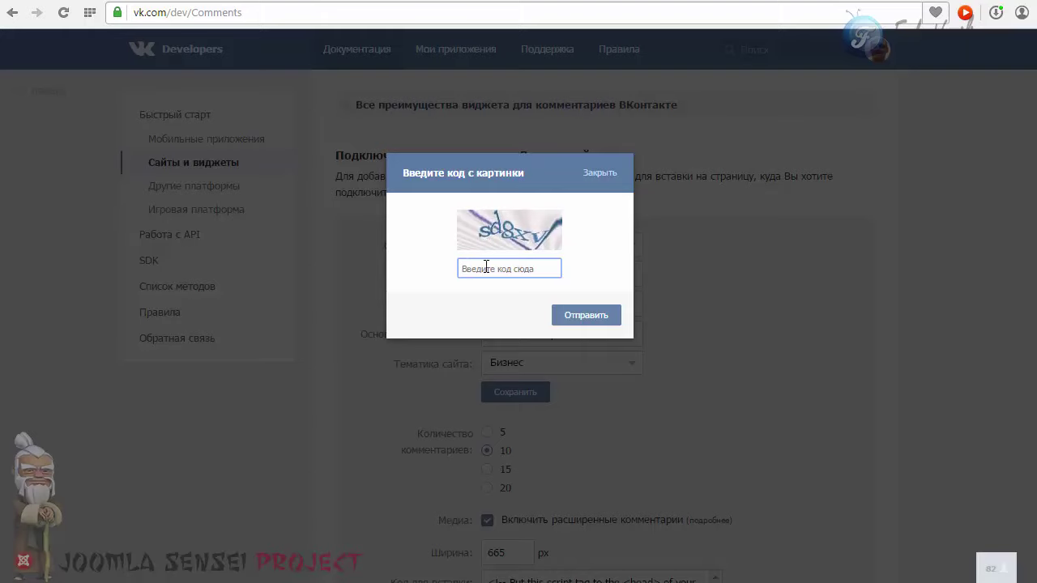
type("sd8xv")
left_click(493, 272)
left_click(582, 317)
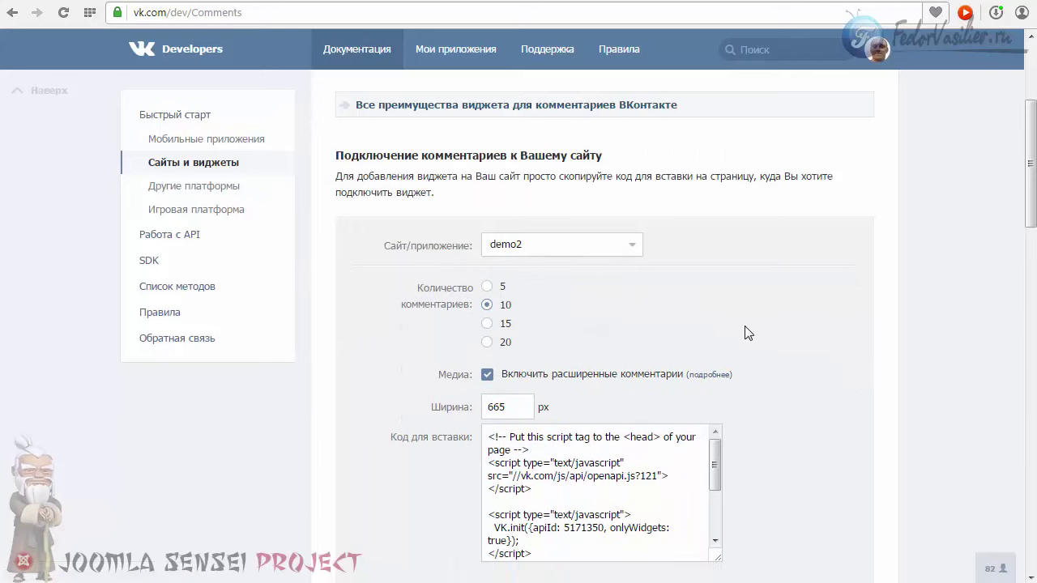
Copy the apiId number from the embed code of the demo2 comments widget
scroll(646, 295, "down", 2)
left_click(547, 345)
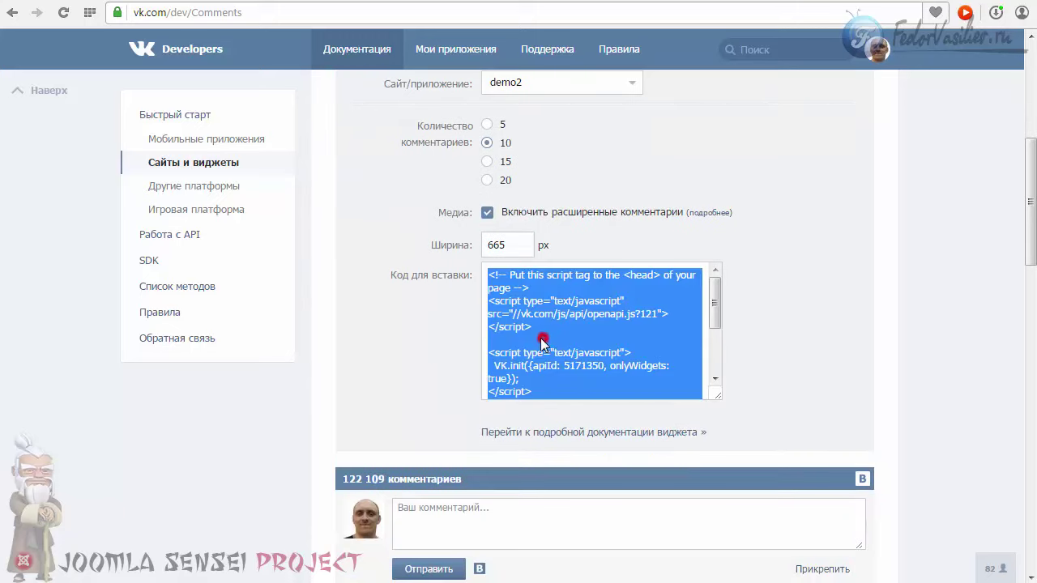
left_click(516, 275)
mouse_move(713, 280)
left_mouse_down()
mouse_move(711, 323)
mouse_move(706, 278)
left_mouse_up()
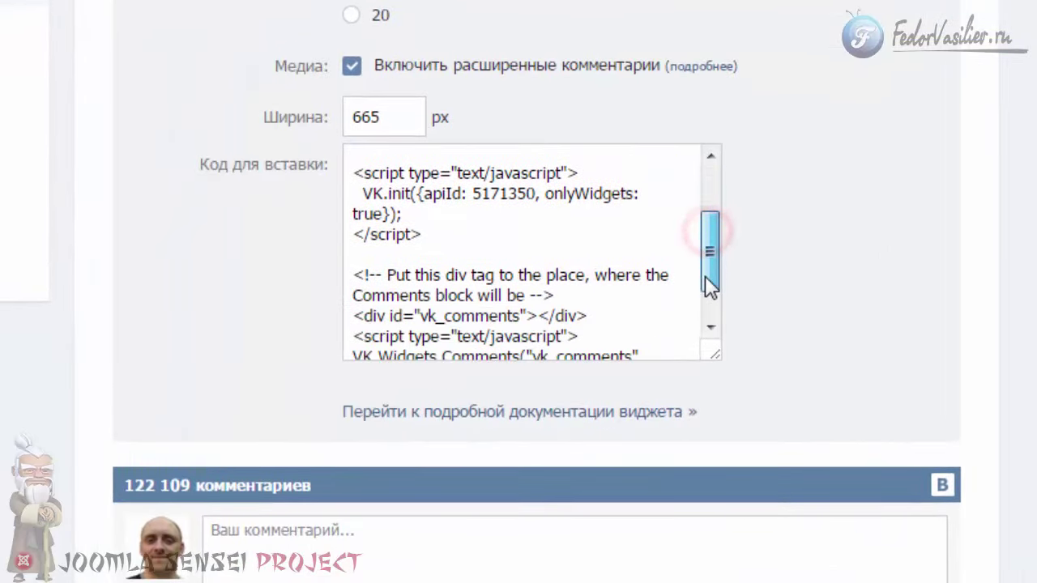
left_click_drag(416, 213, 461, 213)
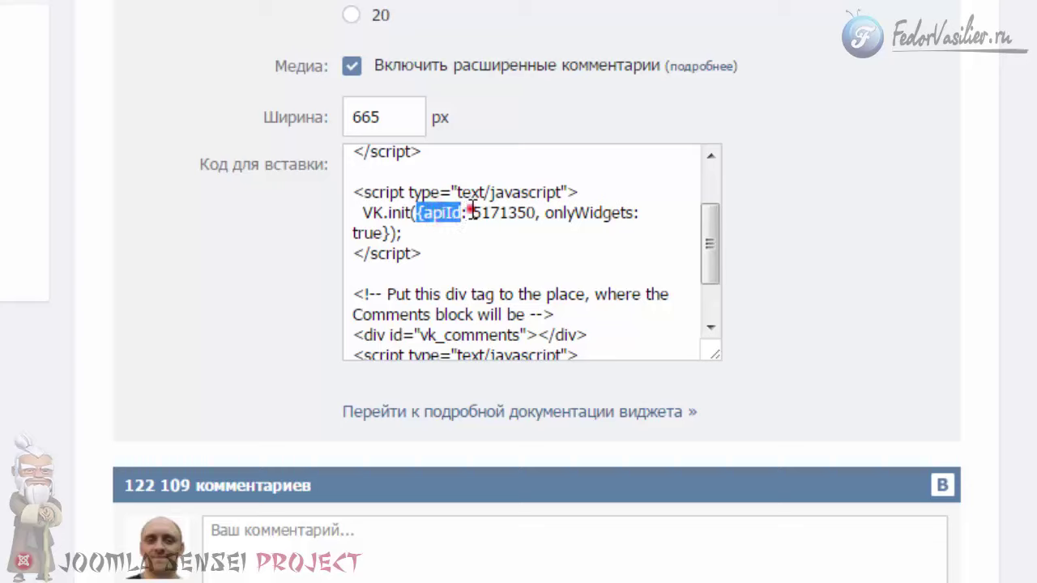
left_click(474, 213)
left_click_drag(474, 212, 534, 212)
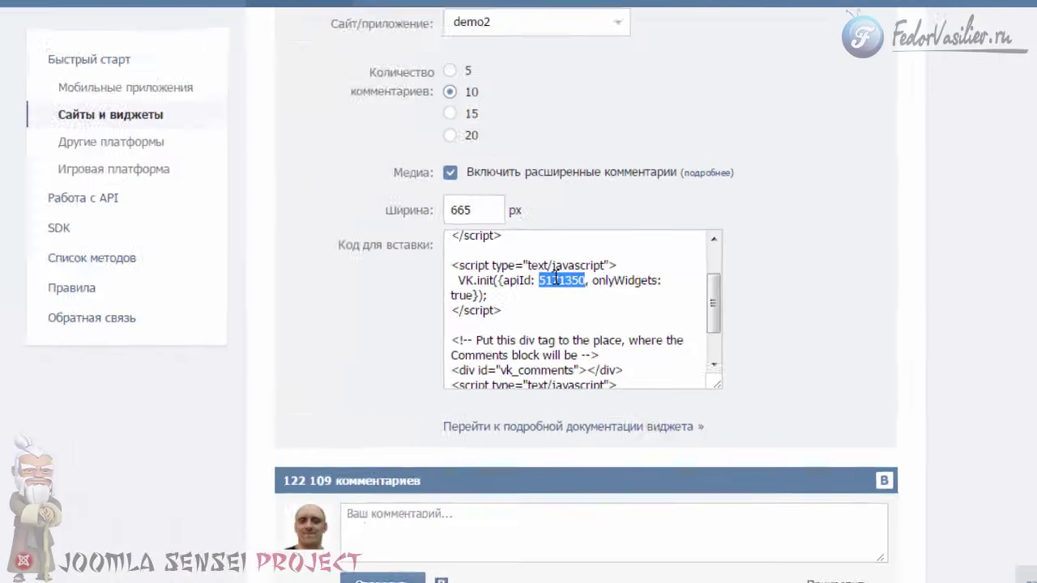
right_click(490, 214)
left_click(631, 356)
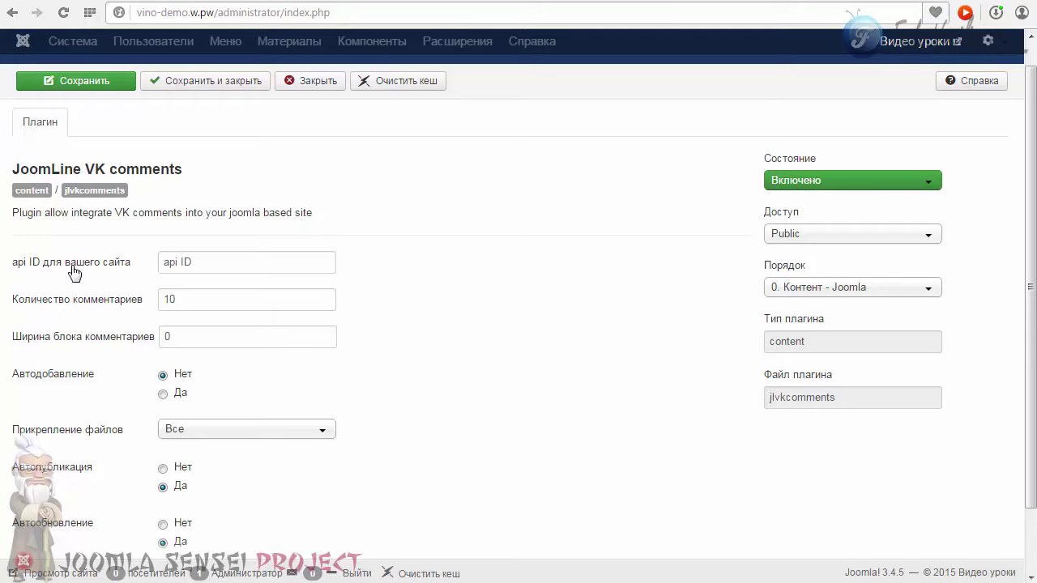
Replace the placeholder in the JoomLine VK comments plugin's site api ID field with the copied apiId
triple_click(203, 261)
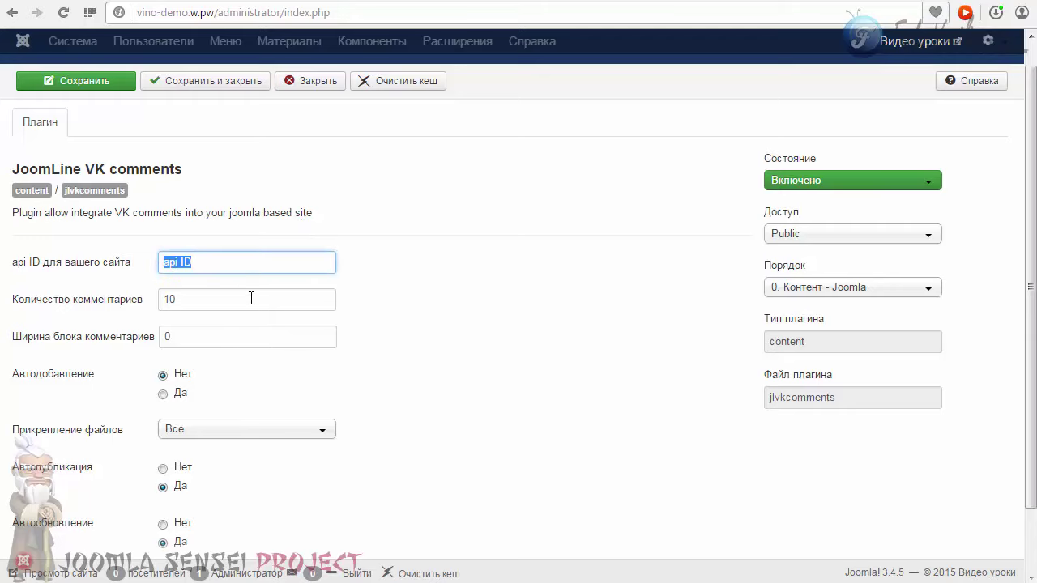
key("BackSpace")
right_click(216, 262)
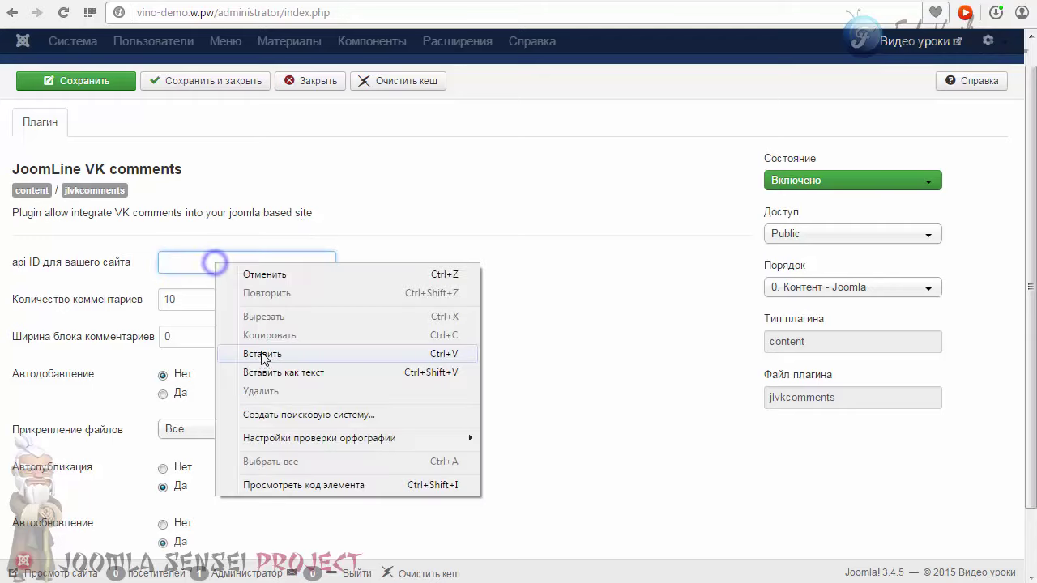
left_click(257, 355)
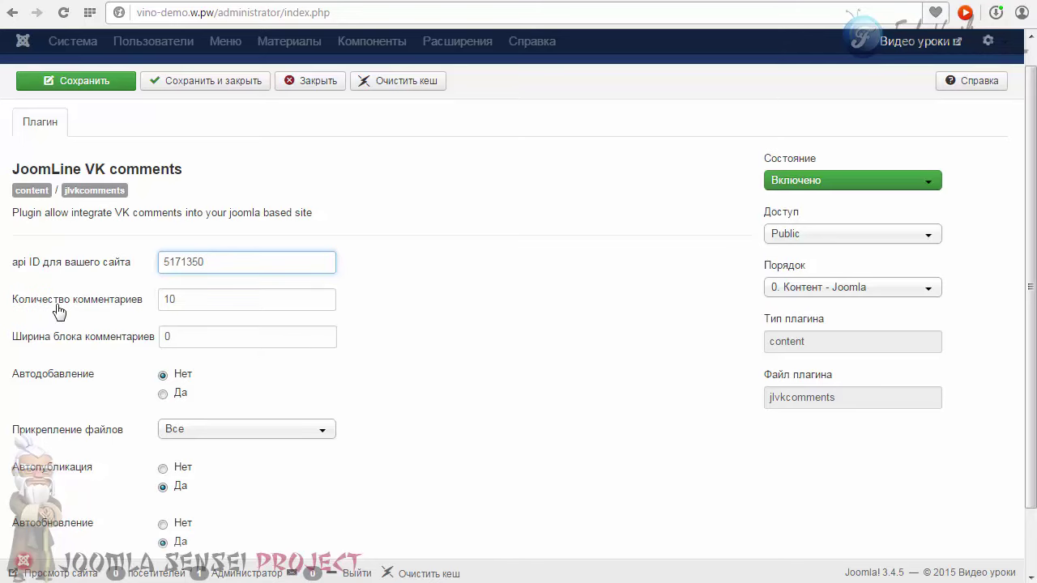
Review the plugin's comment count and block width settings, comparing them with the comment block under the test1.ru article
left_click_drag(1030, 361, 1030, 401)
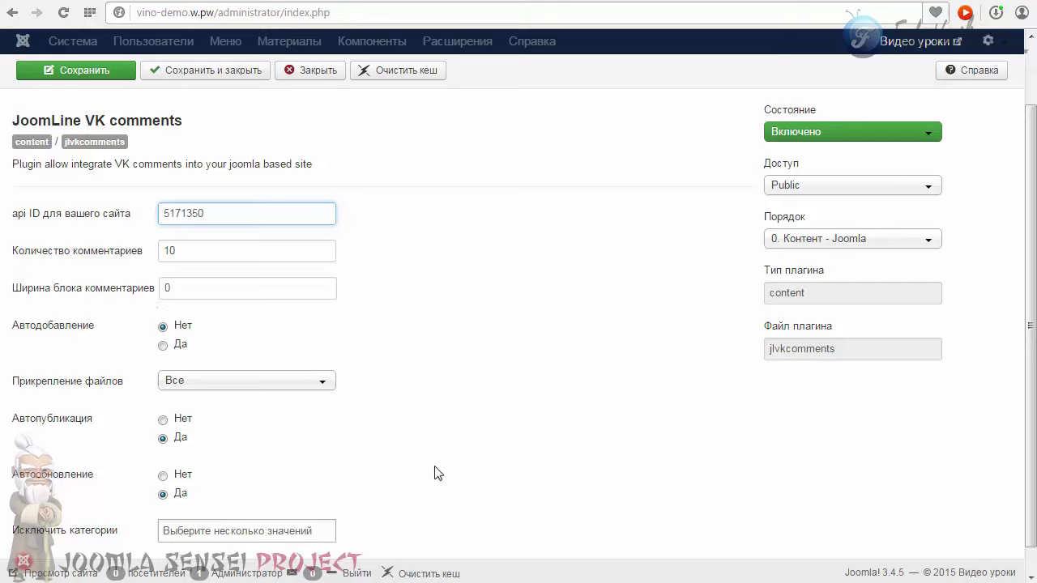
left_click(174, 250)
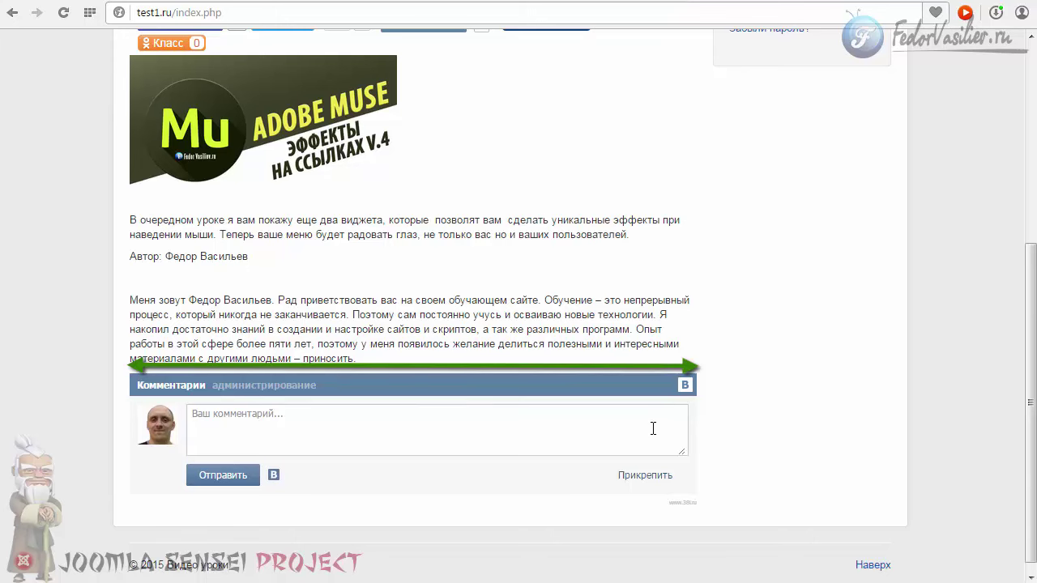
scroll(653, 428, "up", 2)
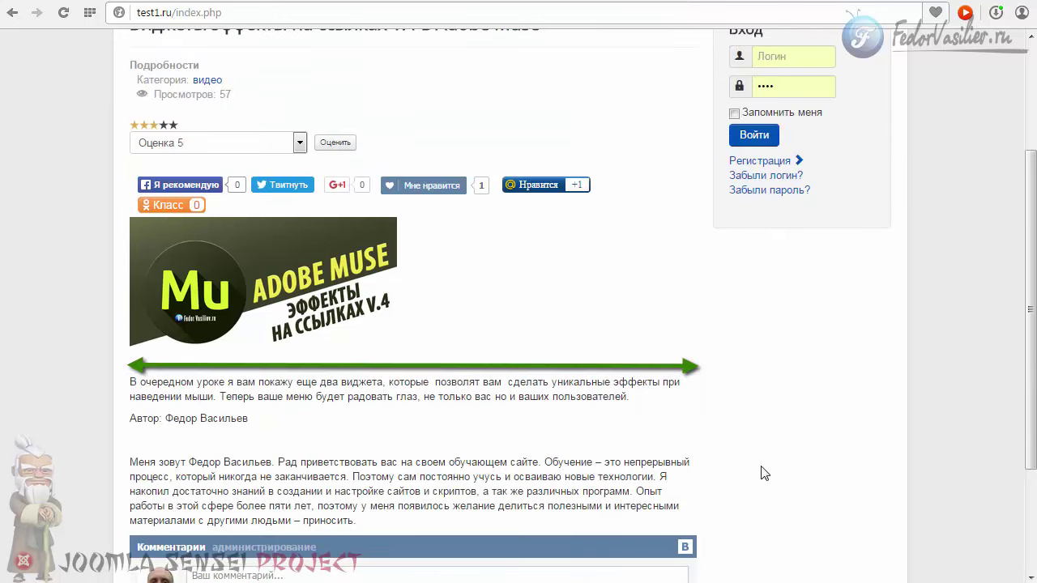
scroll(728, 377, "down", 2)
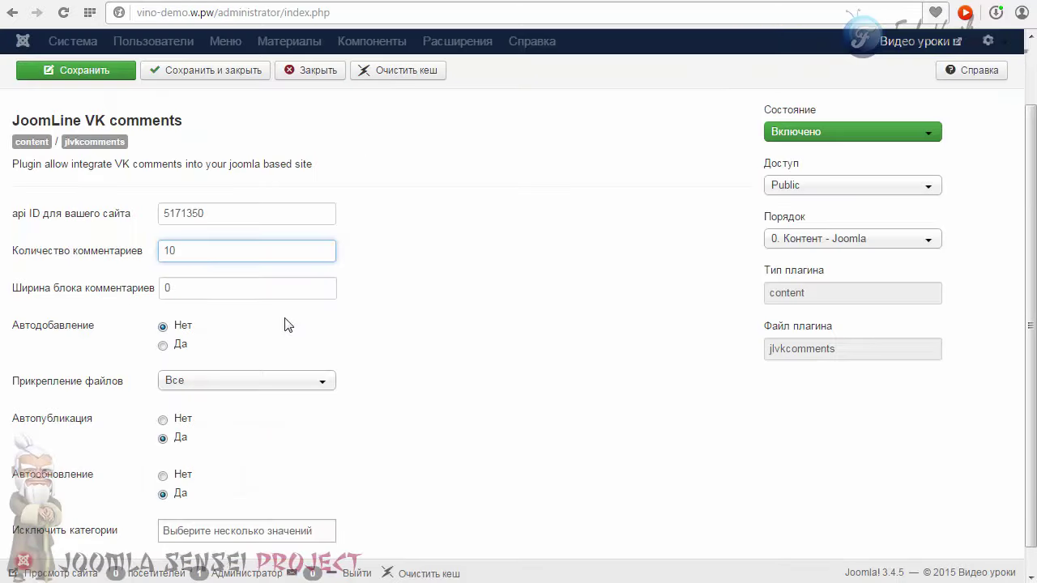
mouse_move(57, 300)
left_click(179, 282)
left_click(272, 312)
Set Автодобавление to Да, view the attachment types in the test1.ru comment form, and set Прикрепление файлов to Отключить
mouse_move(41, 335)
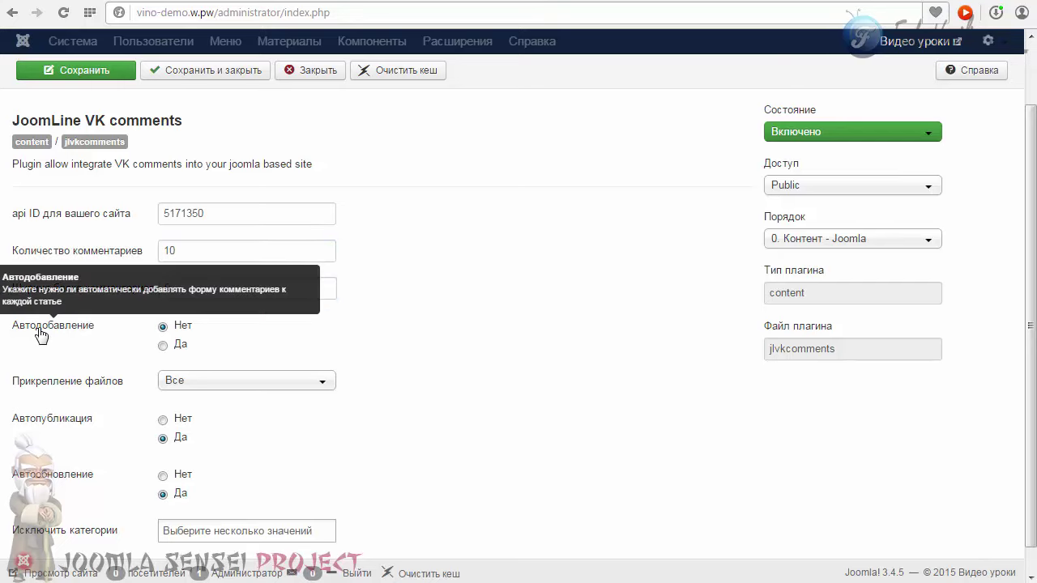
left_click(163, 345)
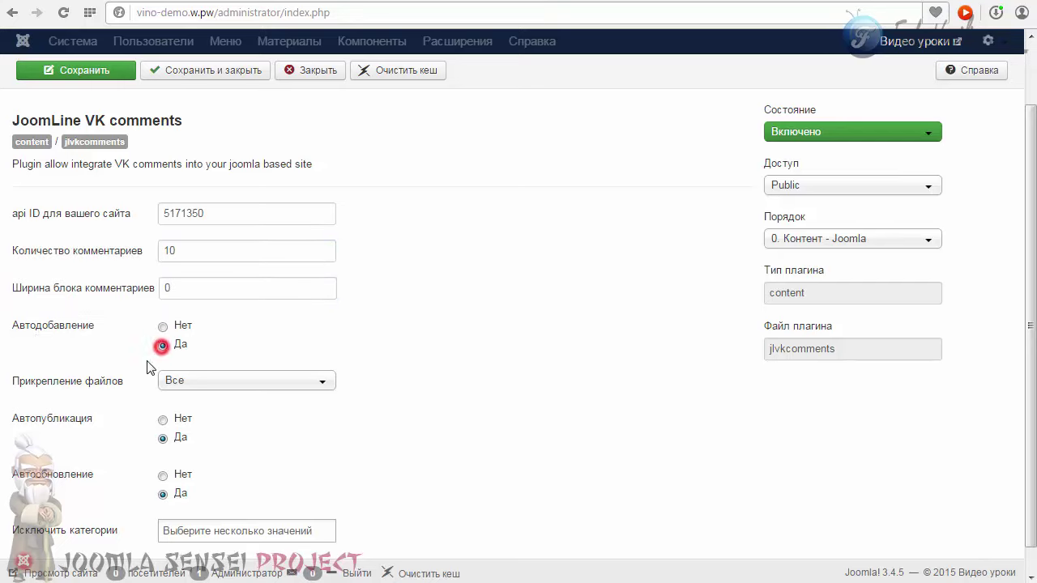
left_click(191, 384)
left_click(193, 390)
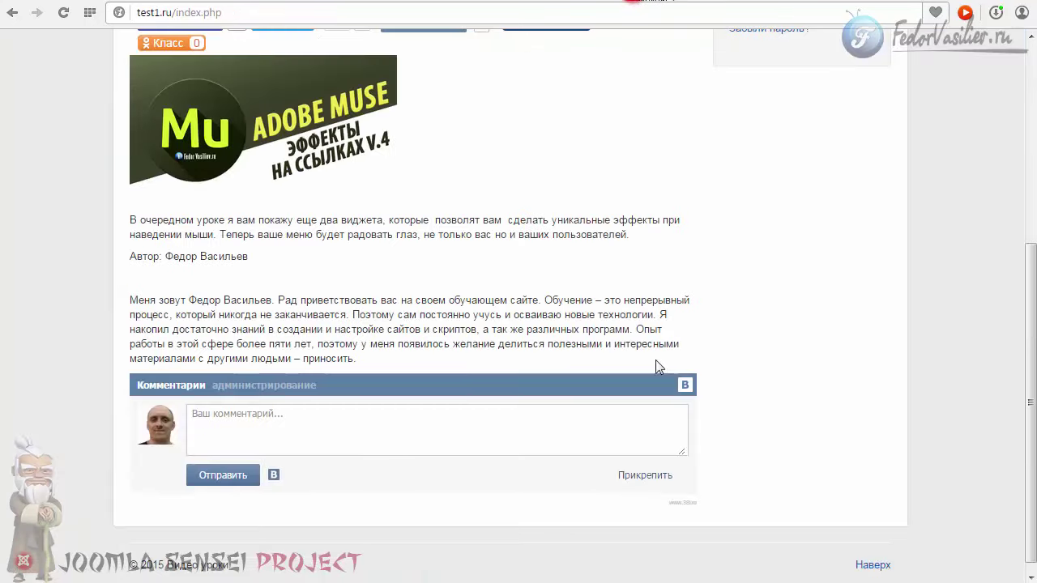
mouse_move(638, 474)
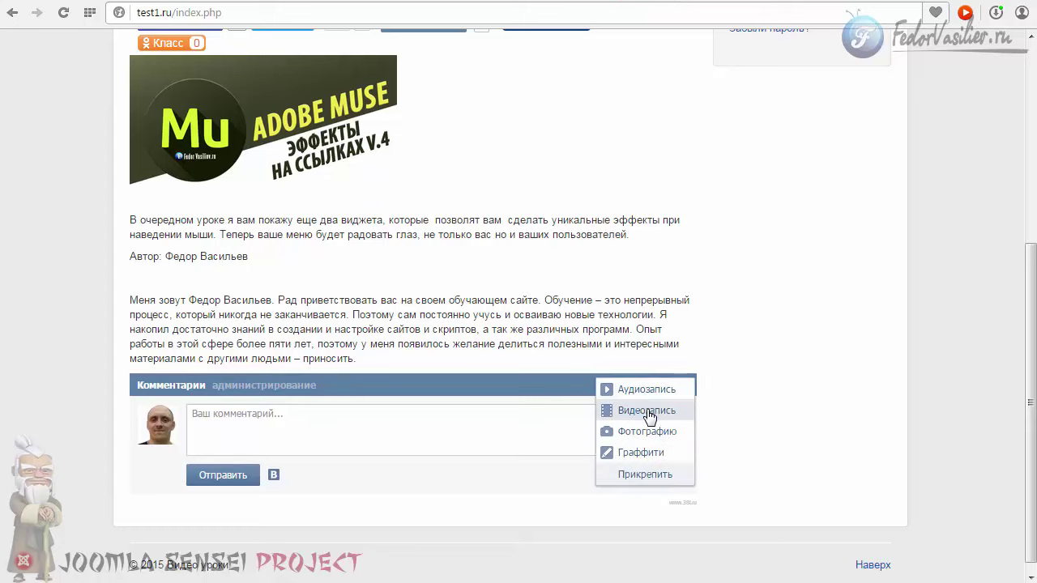
left_click(679, 2)
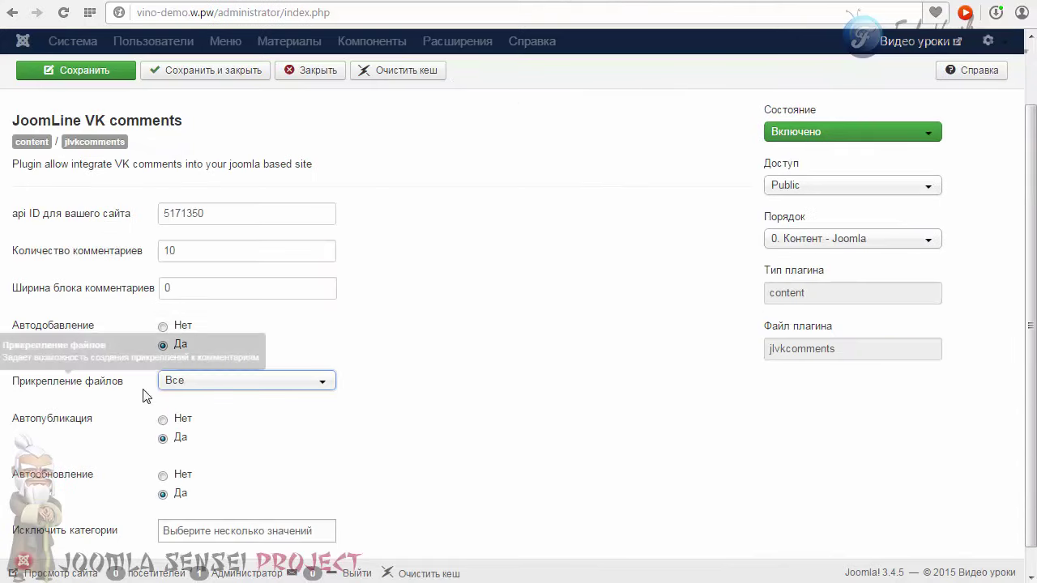
left_click(180, 384)
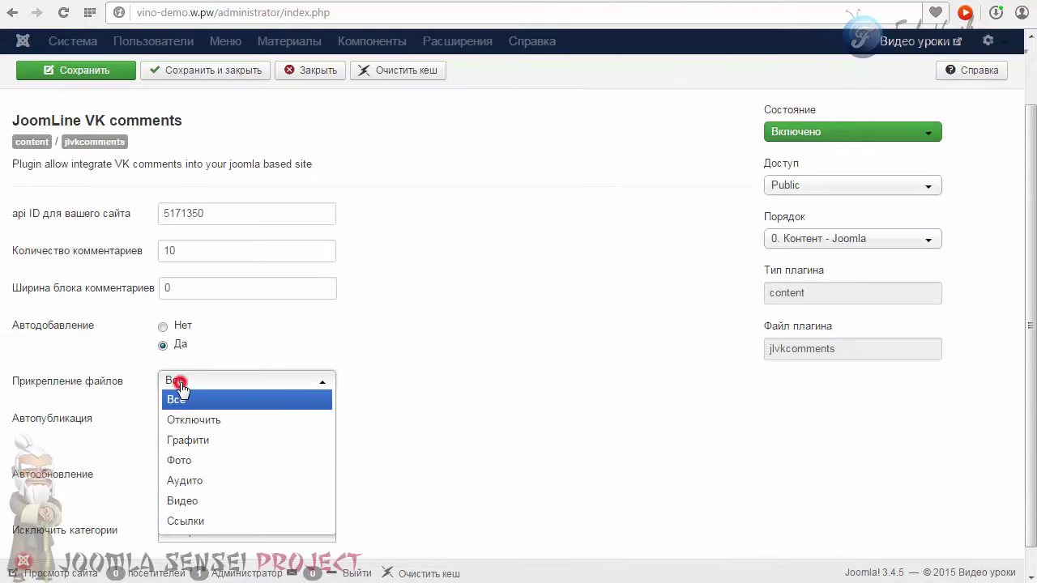
left_click(199, 420)
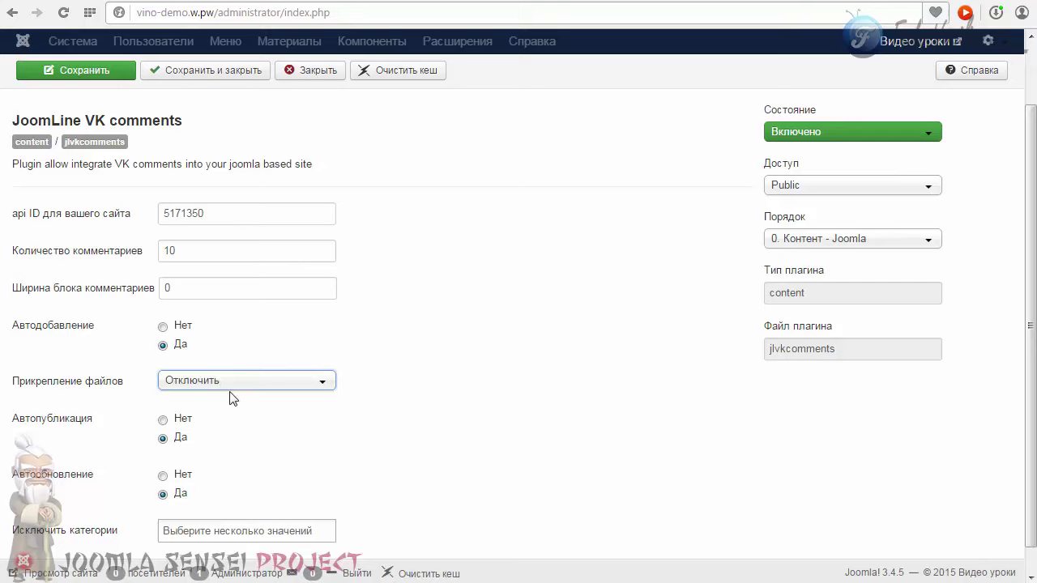
Read the descriptions of the remaining plugin options, exclude the видео category from the comments widget, and save the plugin settings
mouse_move(42, 428)
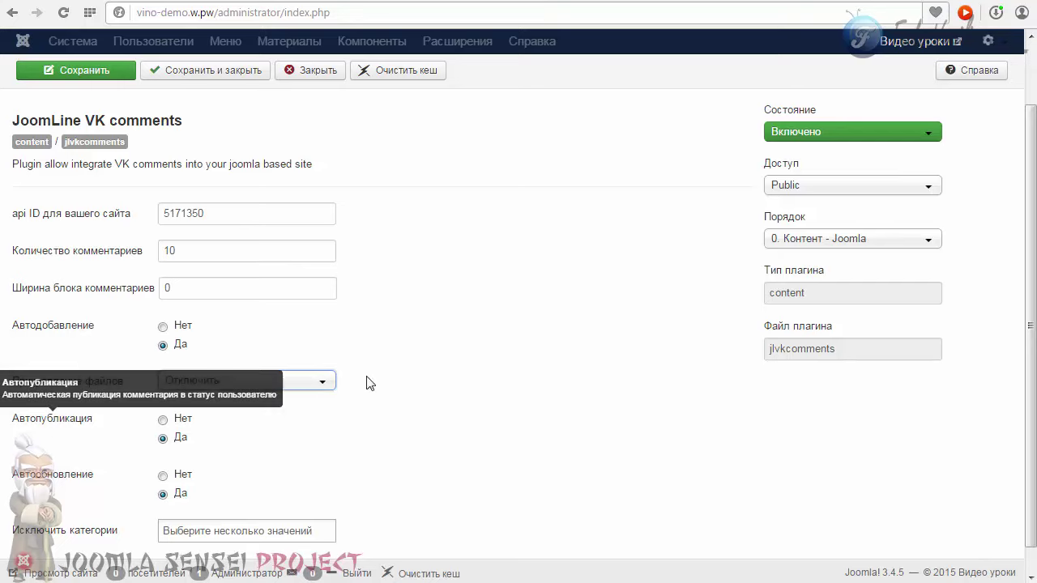
left_click(1030, 480)
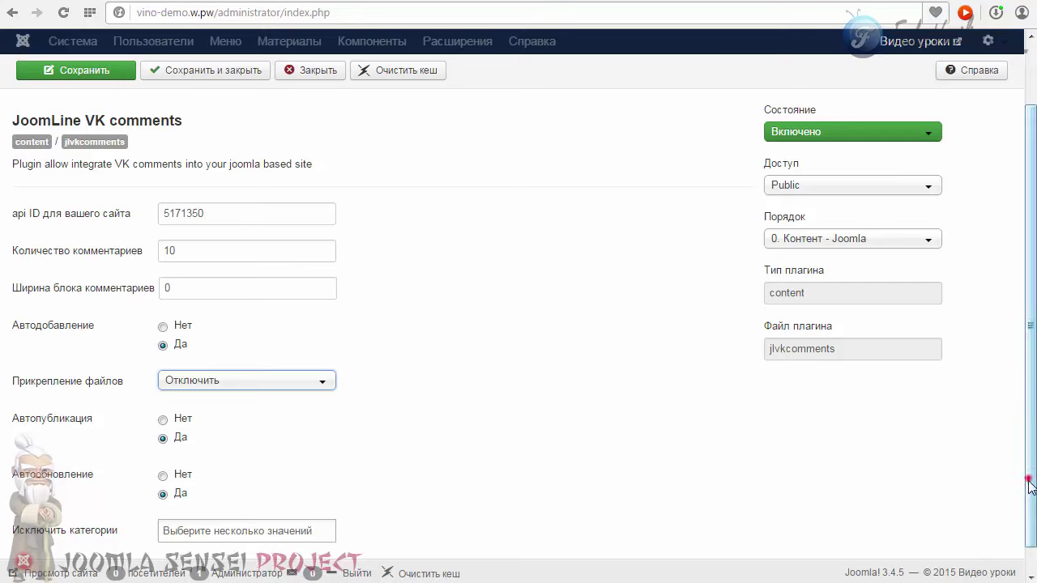
mouse_move(46, 405)
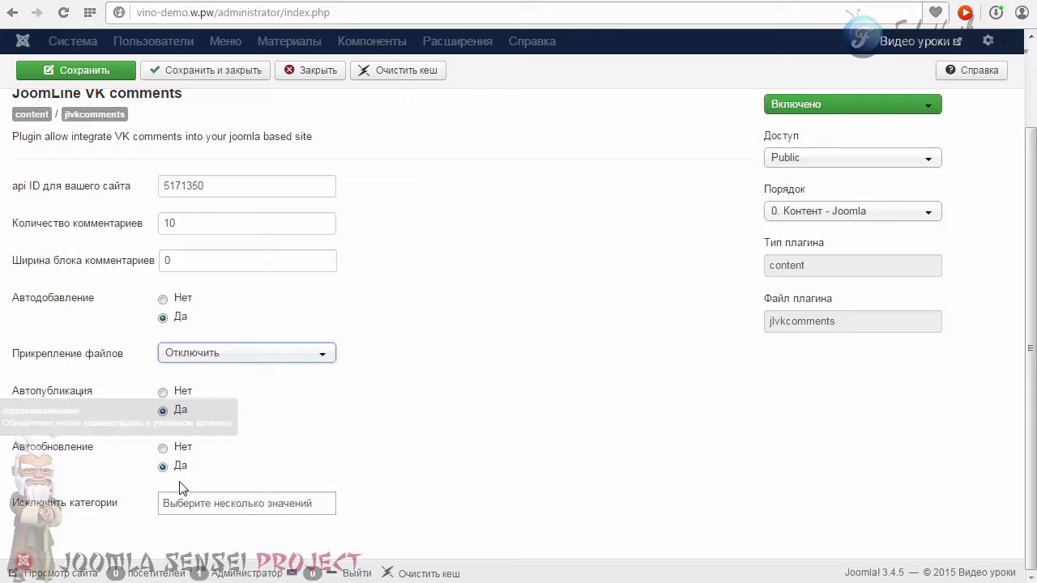
mouse_move(53, 512)
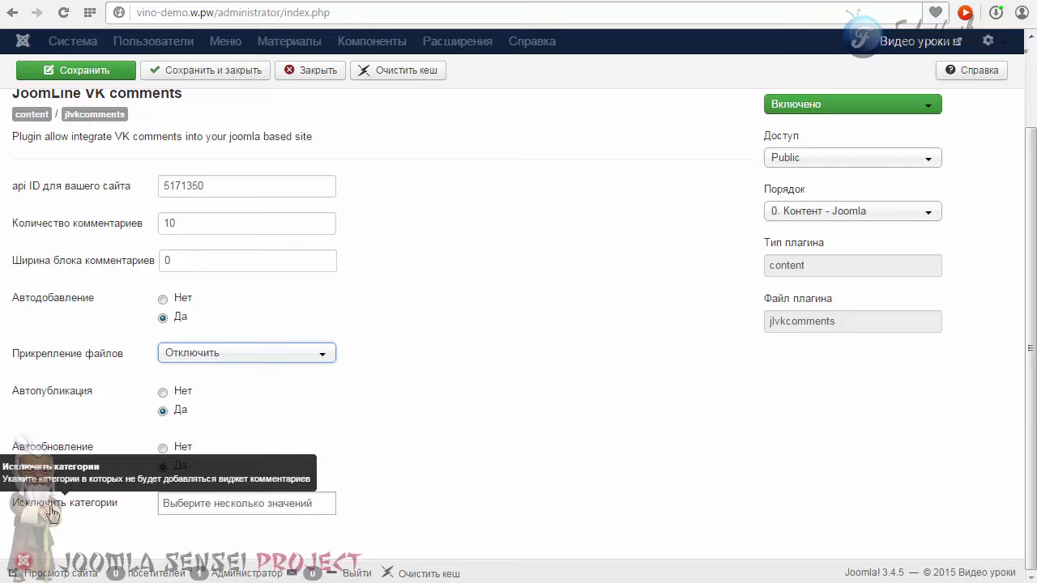
left_click(221, 500)
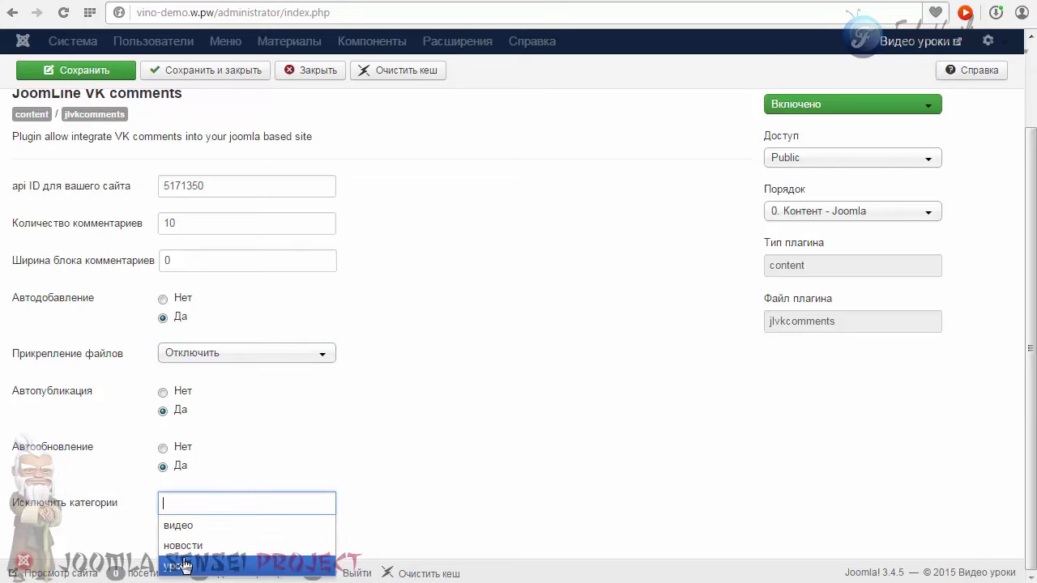
left_click(185, 528)
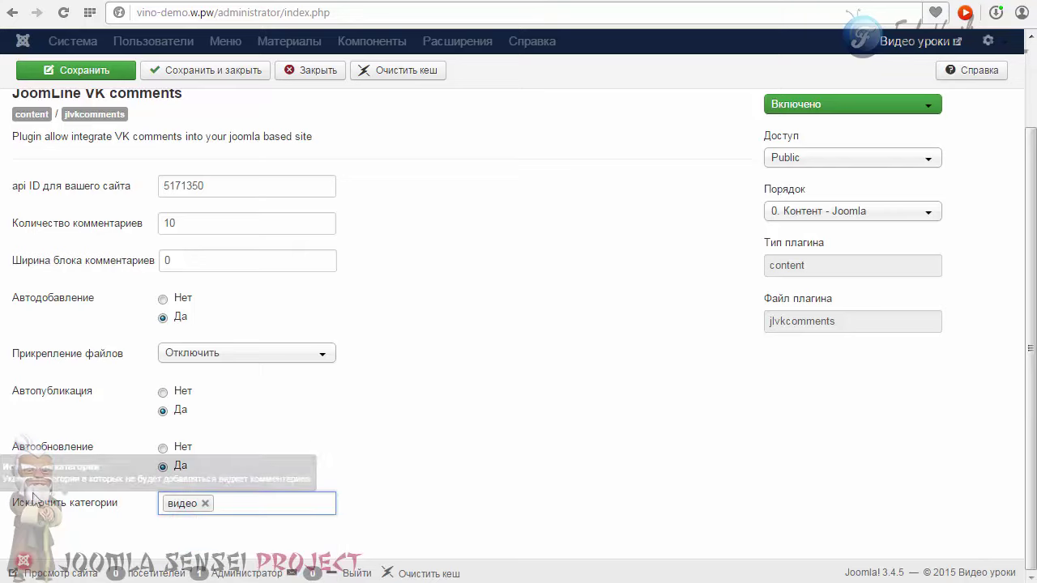
scroll(134, 262, "up", 2)
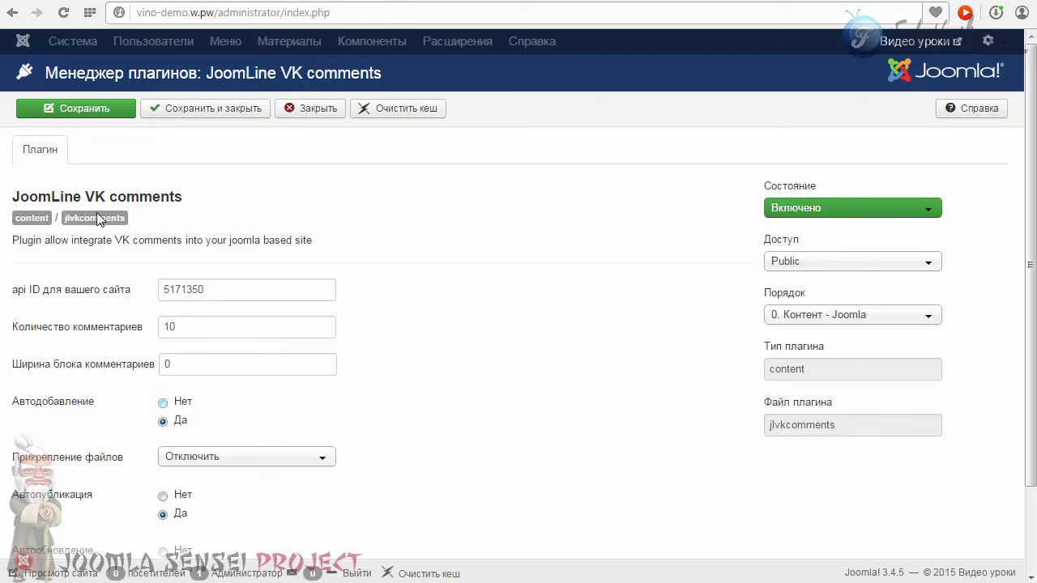
left_click(86, 108)
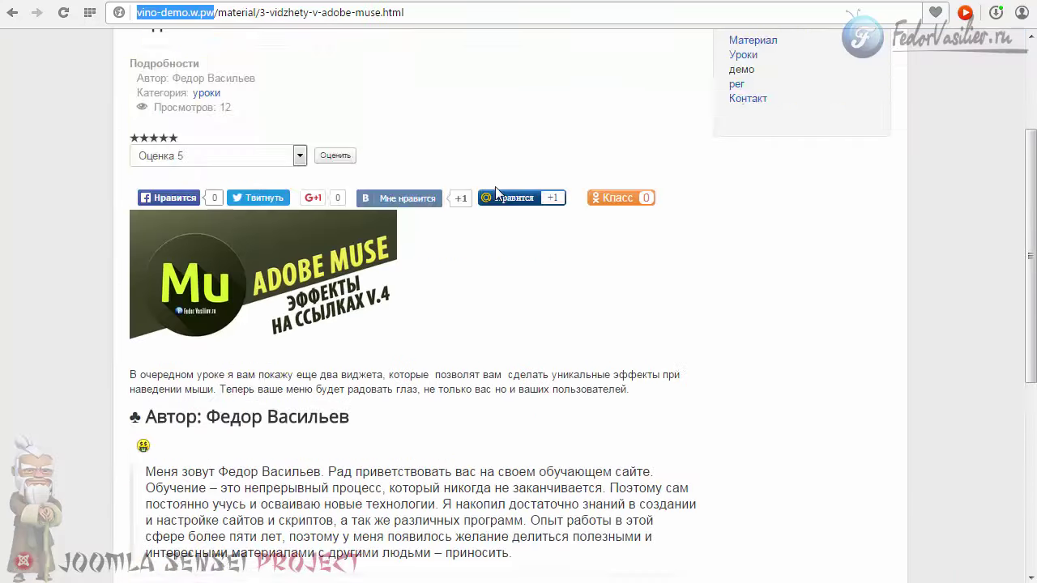
Reload the Adobe Muse widgets article on vino-demo.w.pw, post the comment тест under it, and delete that comment
scroll(461, 380, "down", 4)
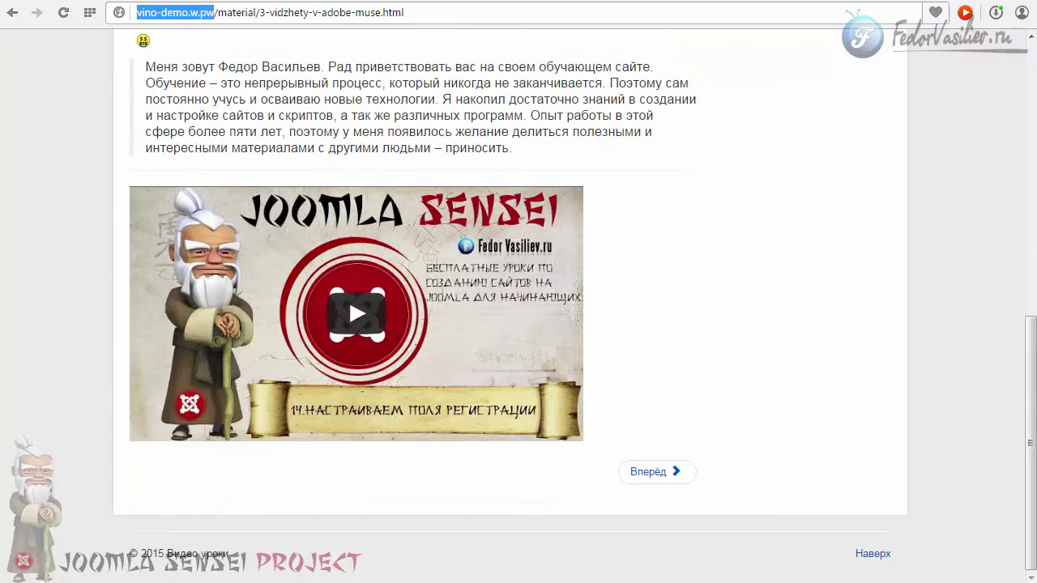
left_click(64, 12)
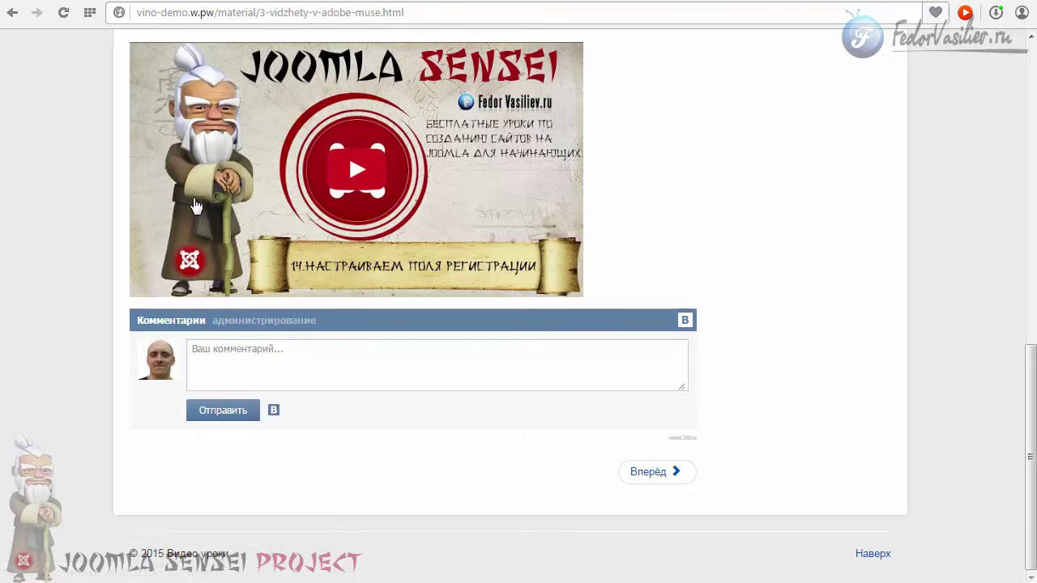
left_click(221, 365)
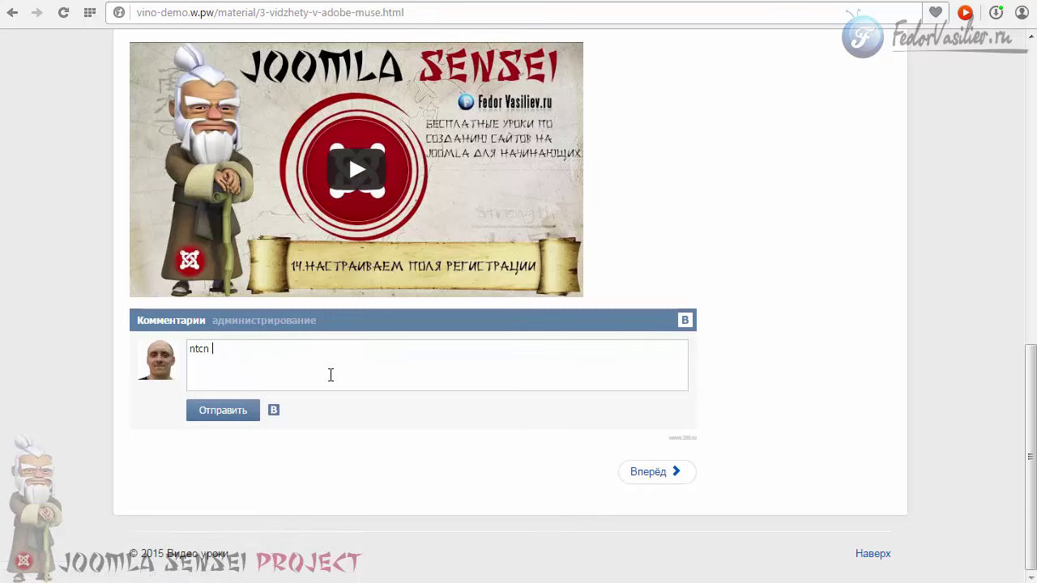
left_click(231, 413)
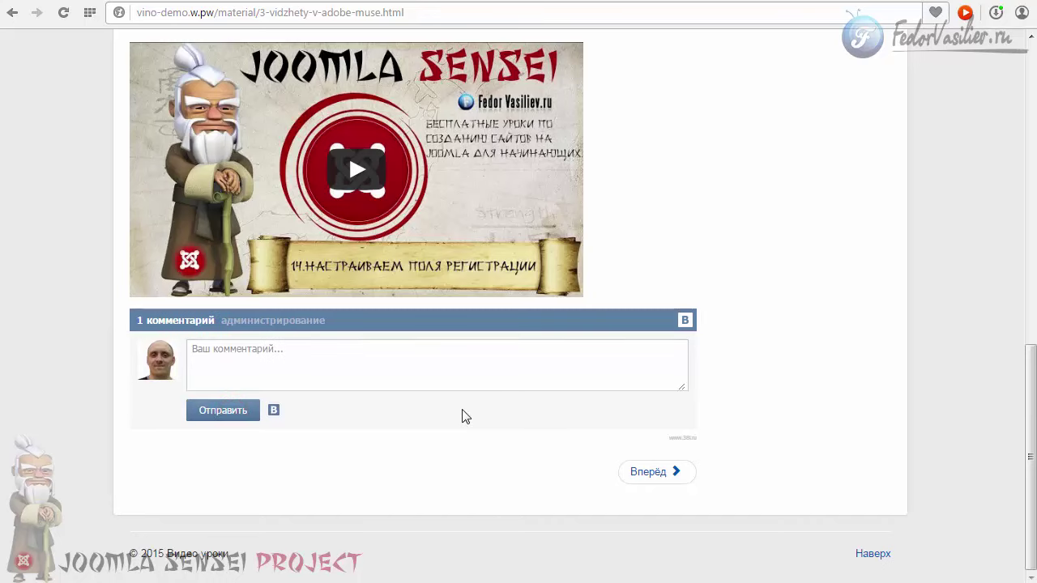
scroll(464, 403, "down", 1)
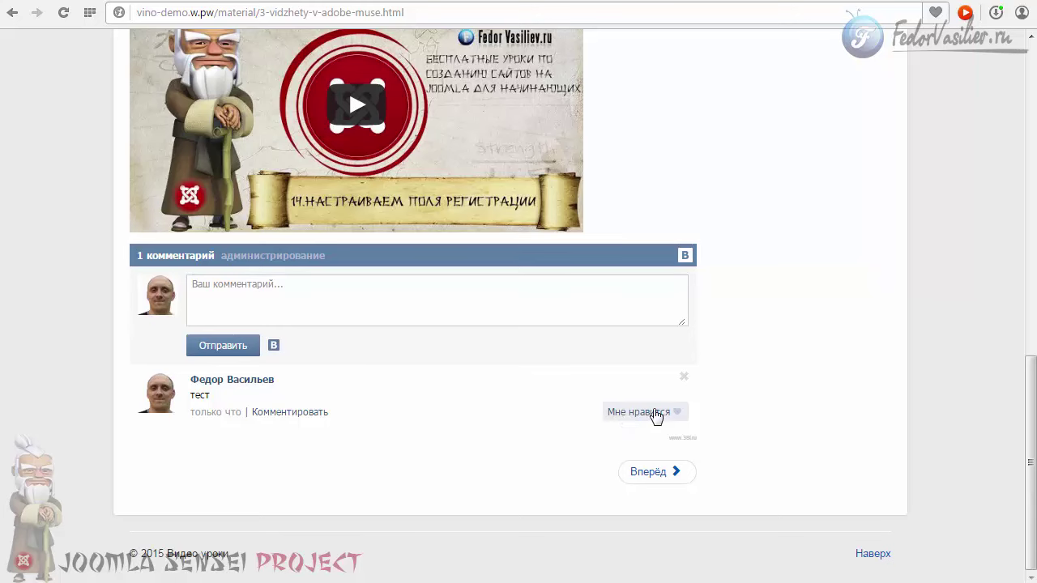
left_click(684, 376)
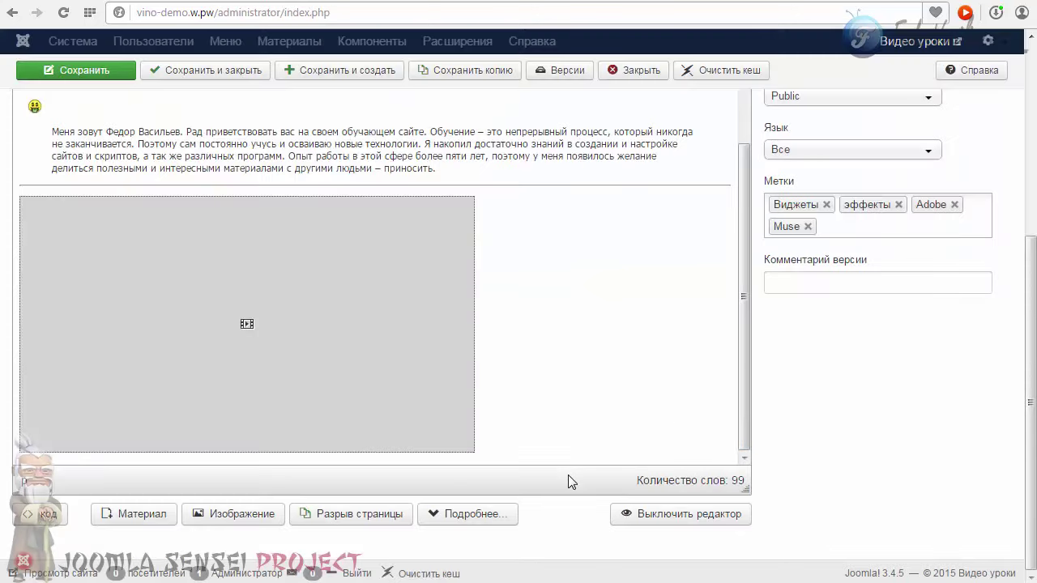
Review the Adobe Muse article's content and the insert buttons below its editor, and close the article without saving
left_click_drag(744, 442, 743, 377)
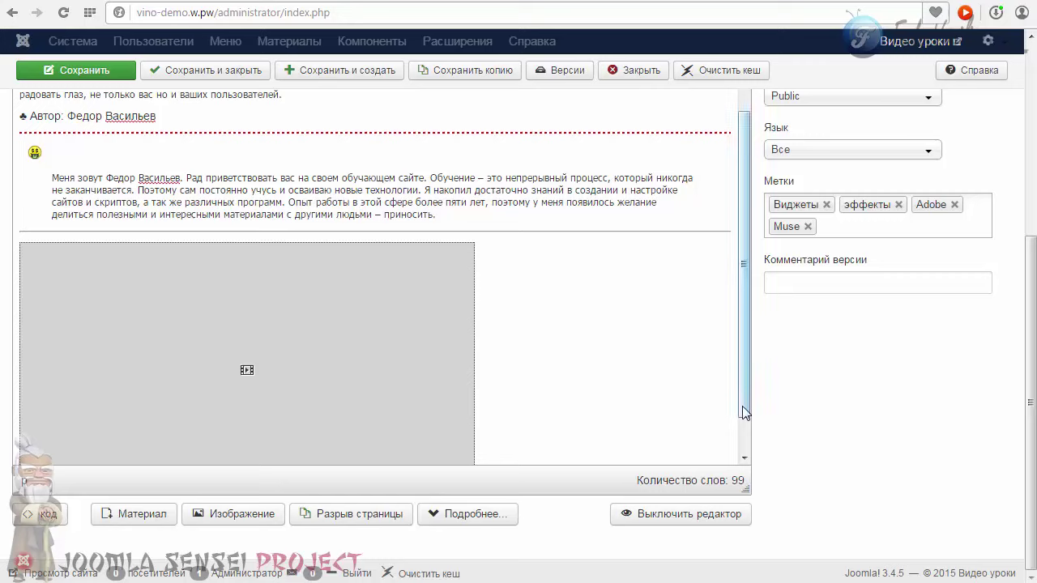
left_click_drag(745, 409, 745, 442)
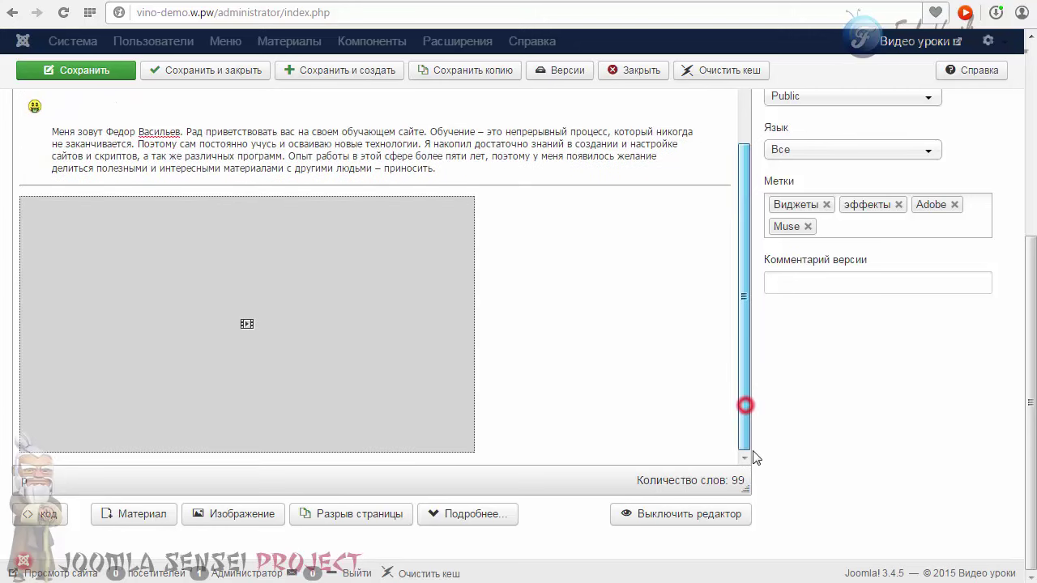
scroll(503, 361, "up", 10)
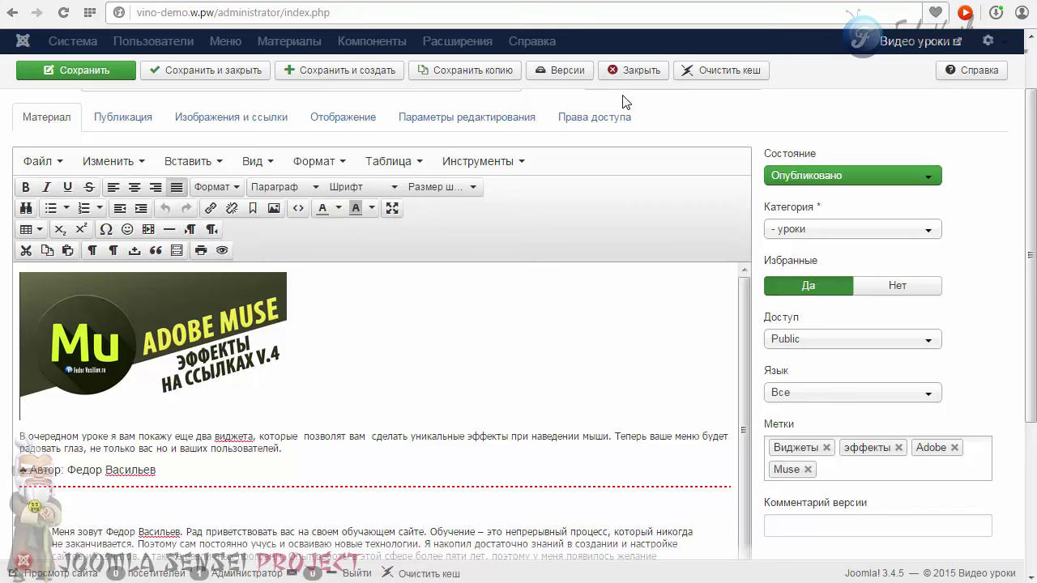
left_click(619, 75)
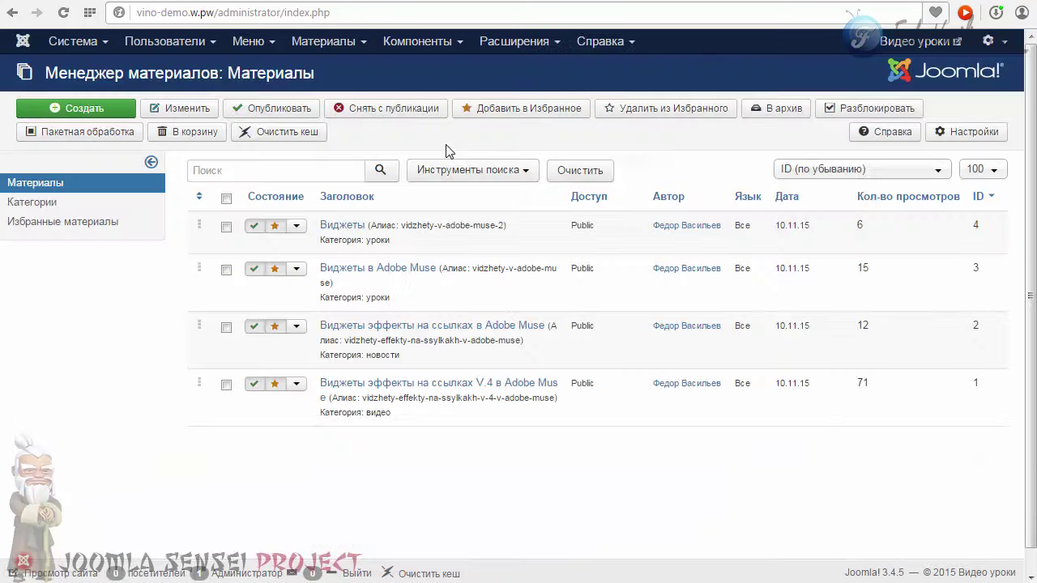
Disable the Кнопка - Выкл комментарии ВКонтакте and Кнопка - Вкл комментарии ВКонтакте plugins in the plugin manager
left_click(417, 40)
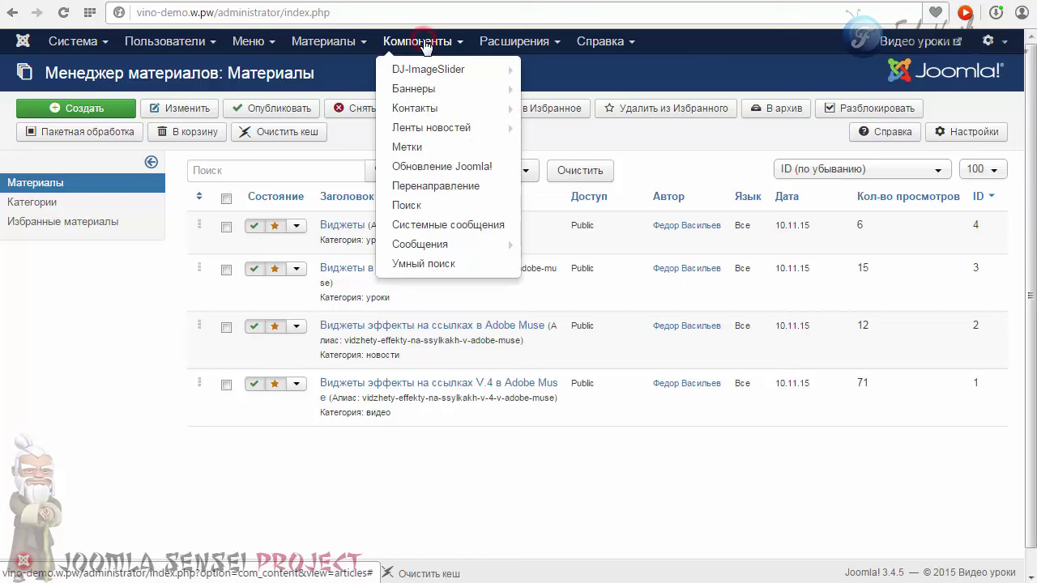
left_click(488, 45)
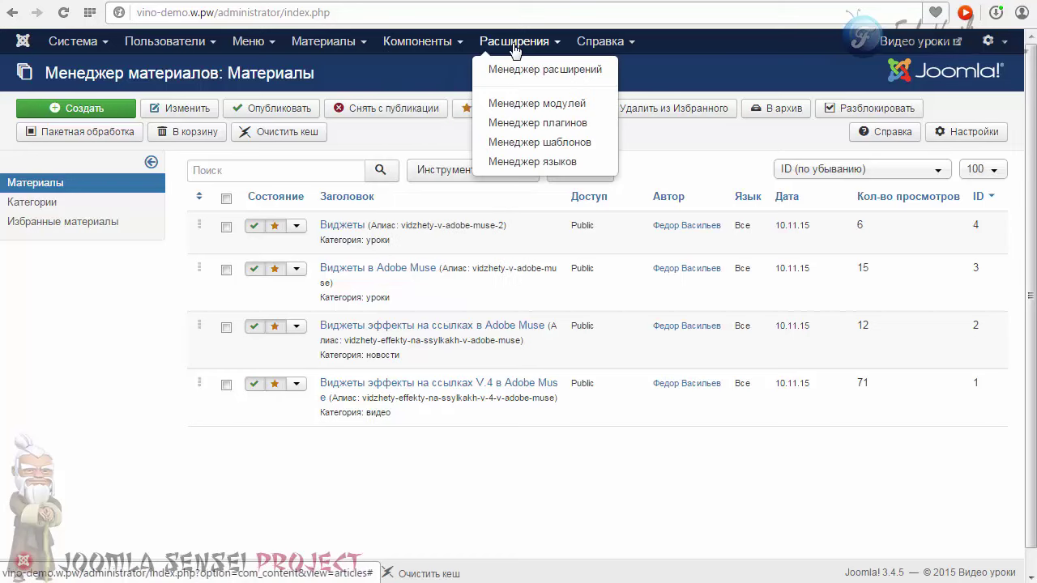
left_click(537, 123)
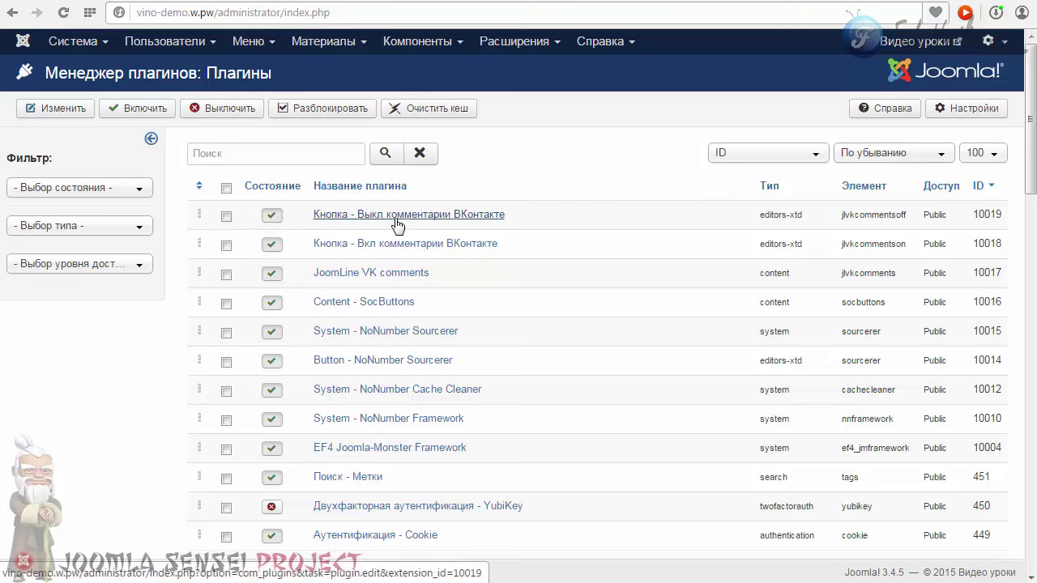
left_click(226, 245)
left_click(226, 216)
left_click(232, 111)
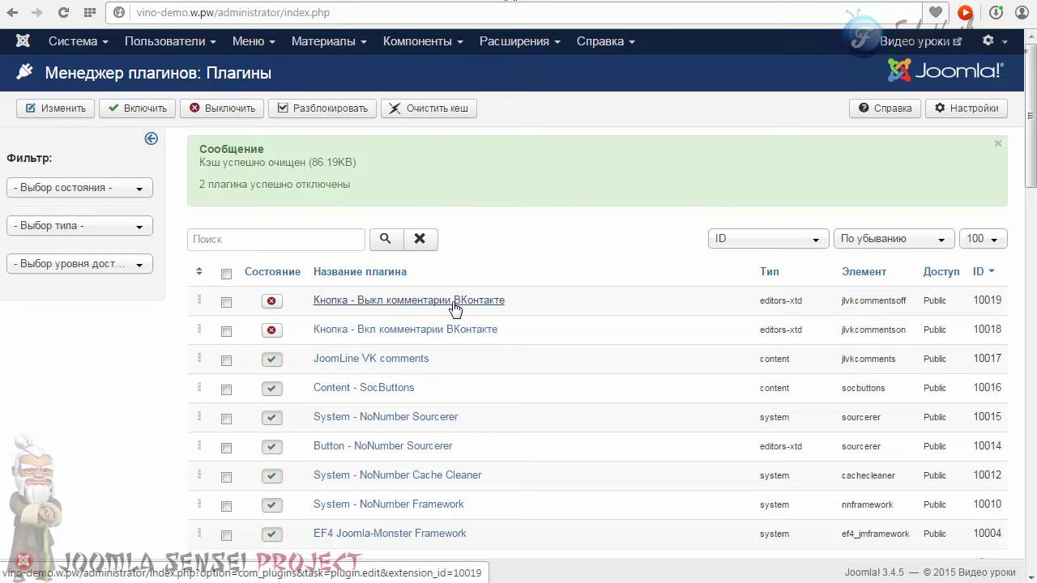
Open the JoomLine VK comments plugin and view the categories available for exclusion without choosing any
left_click(358, 360)
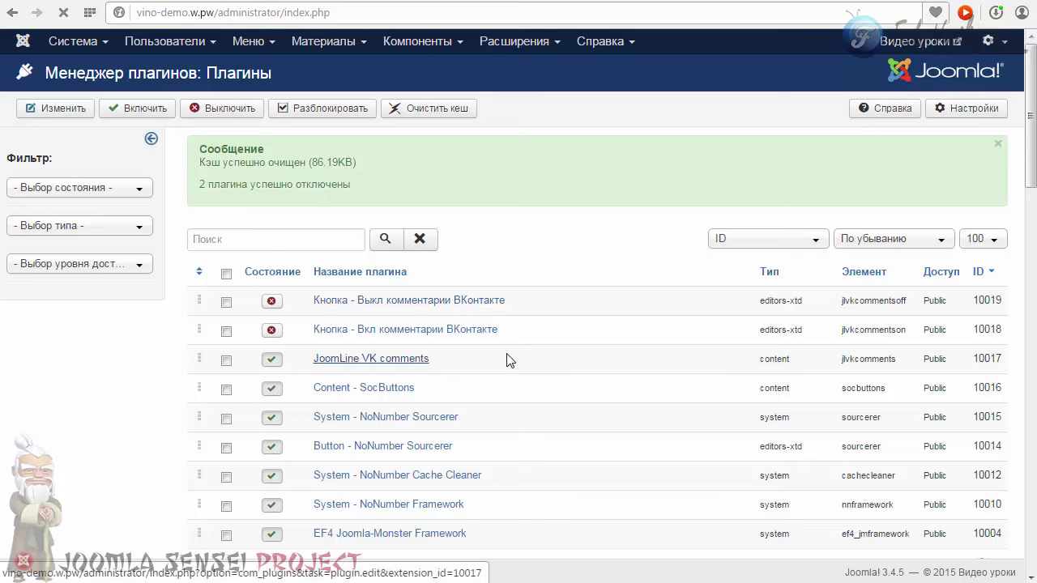
scroll(238, 498, "down", 1)
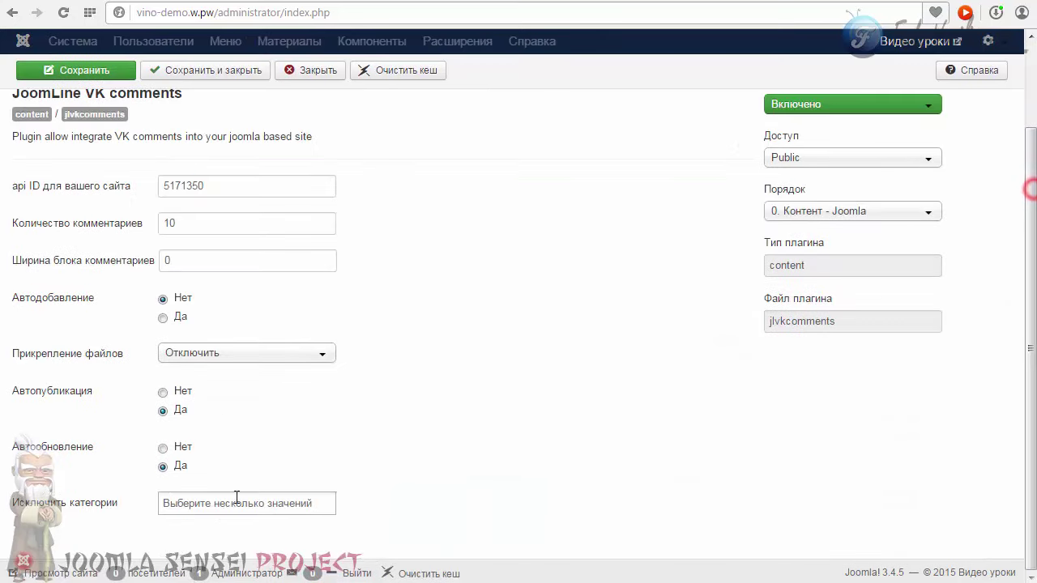
left_click(196, 500)
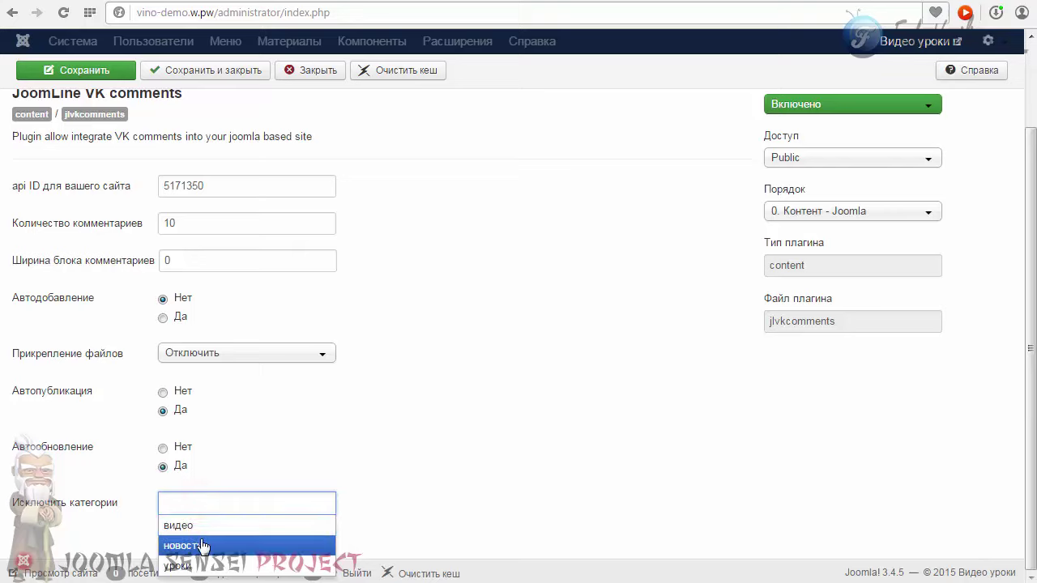
left_click(244, 465)
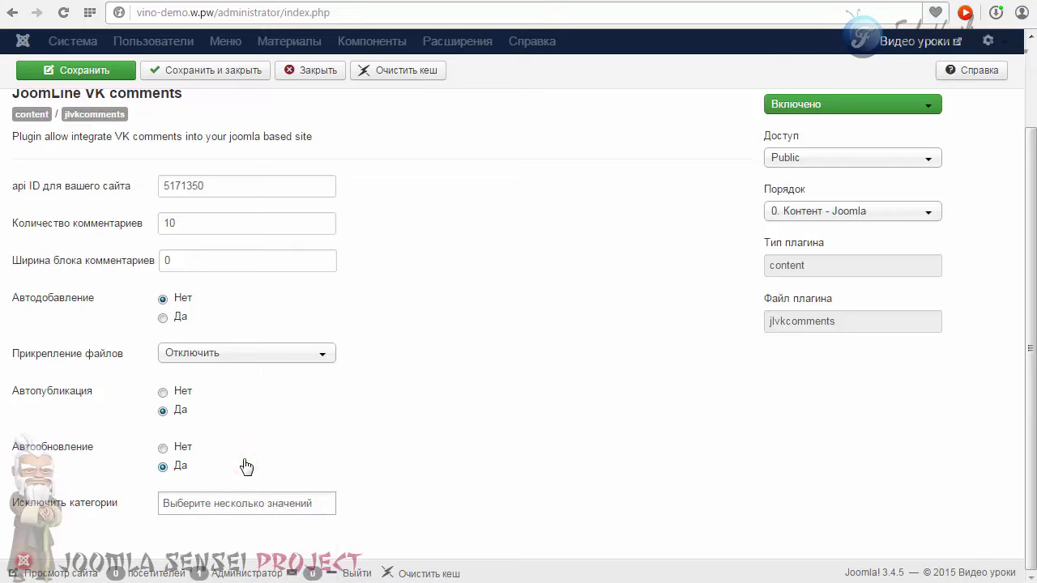
scroll(459, 192, "up", 3)
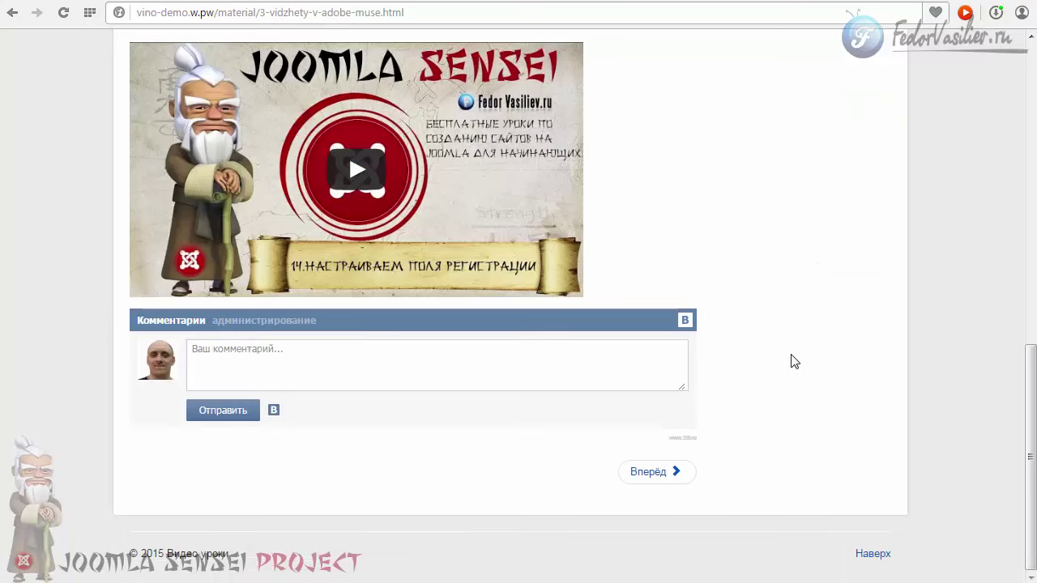